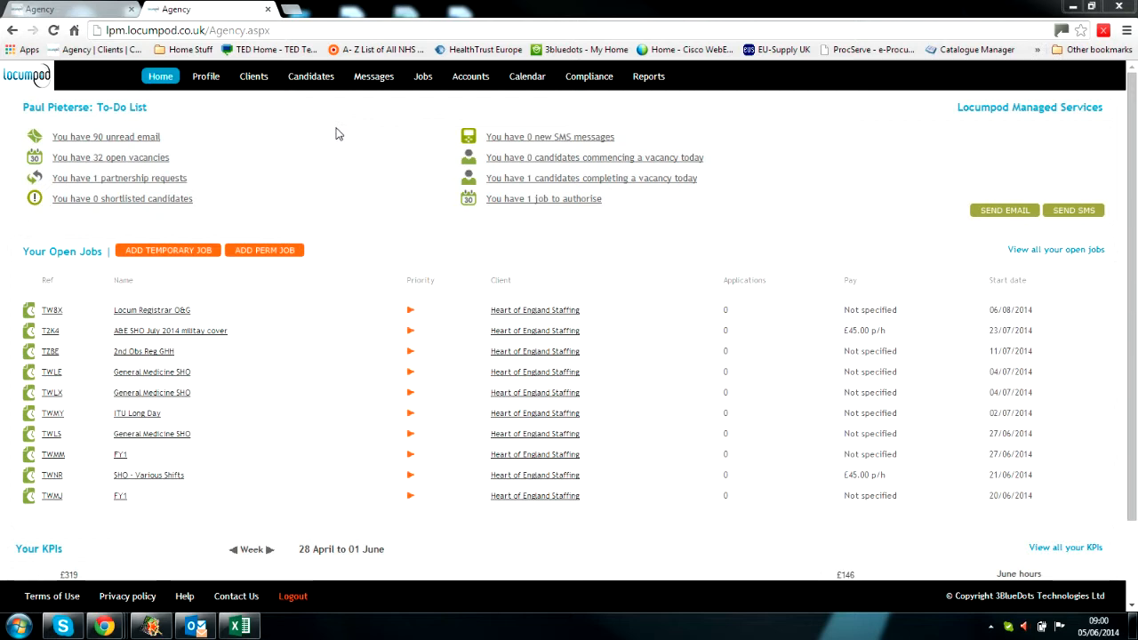
# Step: Open the Candidates page in a new browser tab and focus its lookup search field
pyautogui.rightClick(315, 82)
pyautogui.click(361, 90)
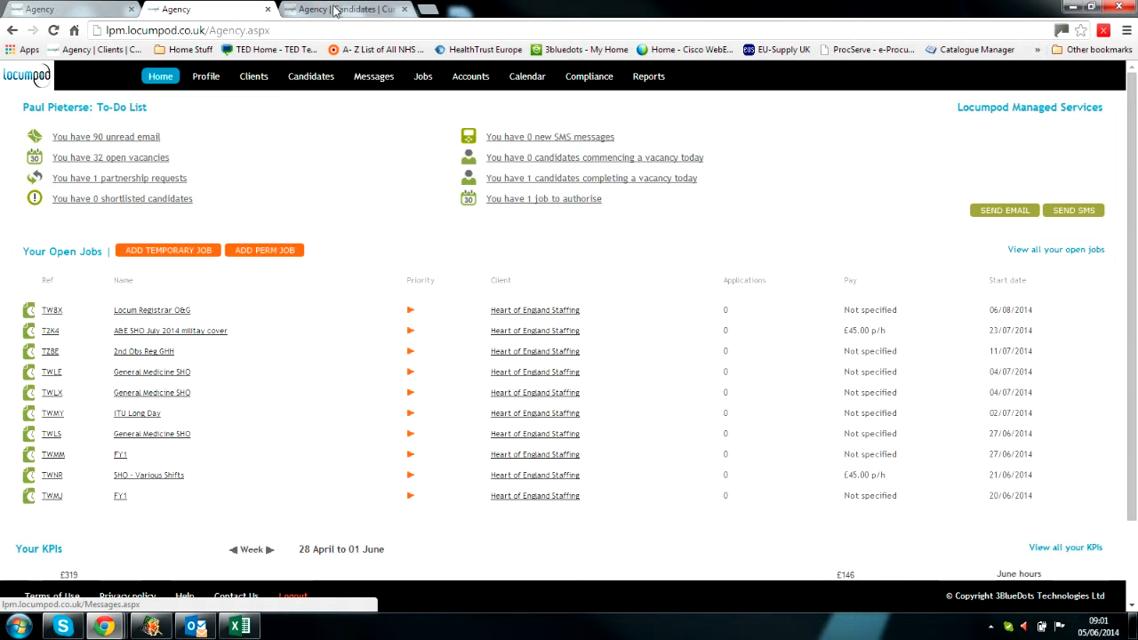
pyautogui.click(336, 11)
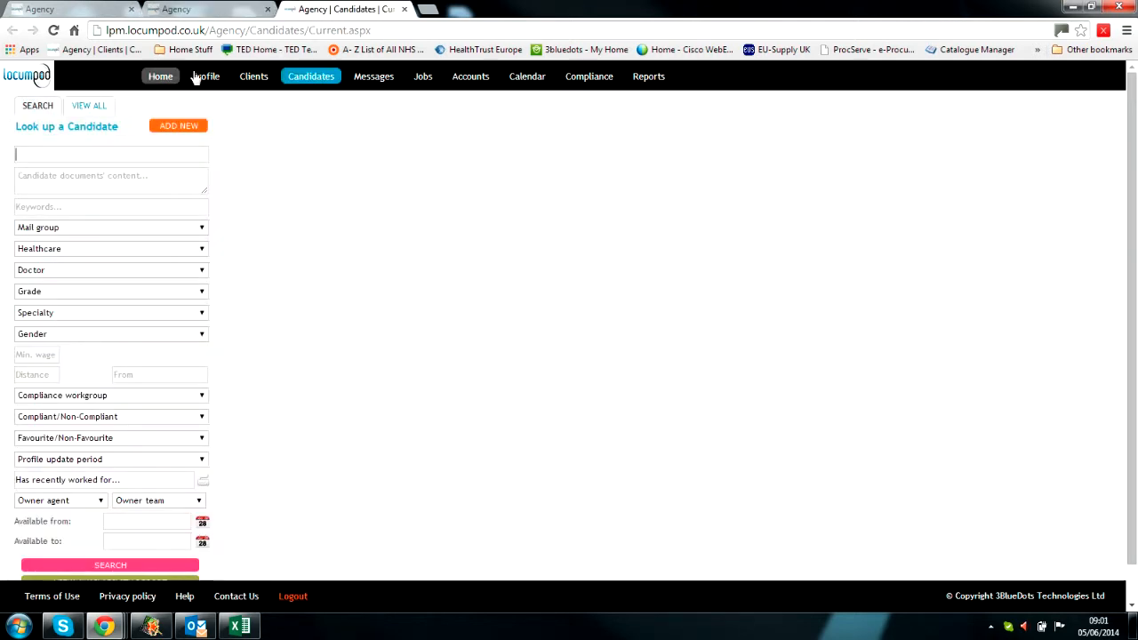
pyautogui.click(150, 149)
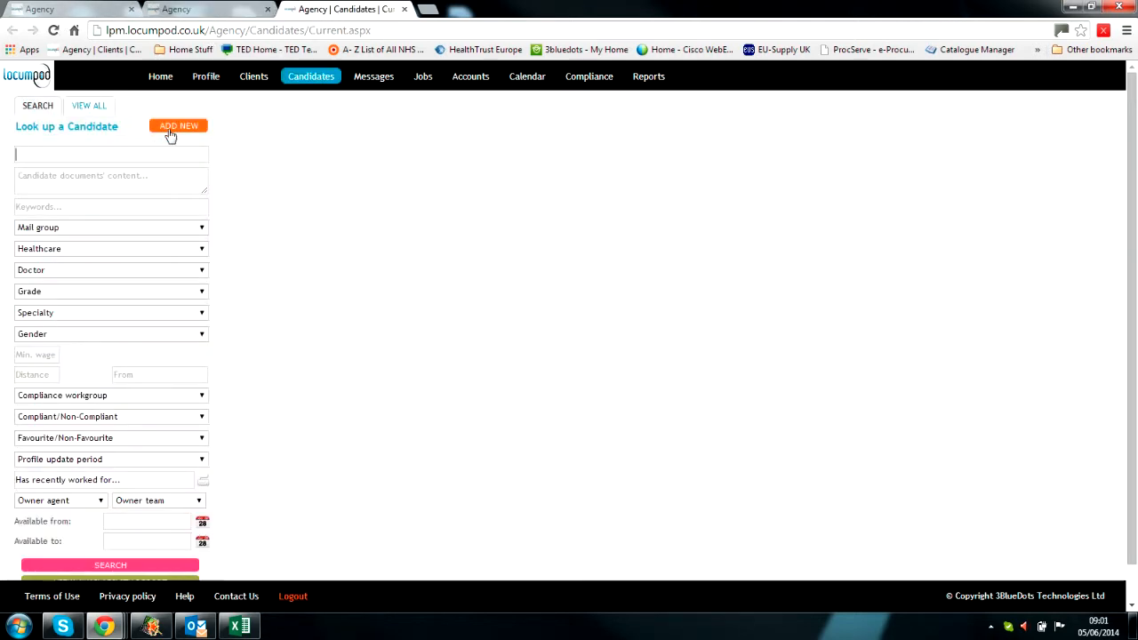
# Step: Add a candidate titled Mr with name, e-mail address and team Locumpod South West, and save
pyautogui.click(172, 129)
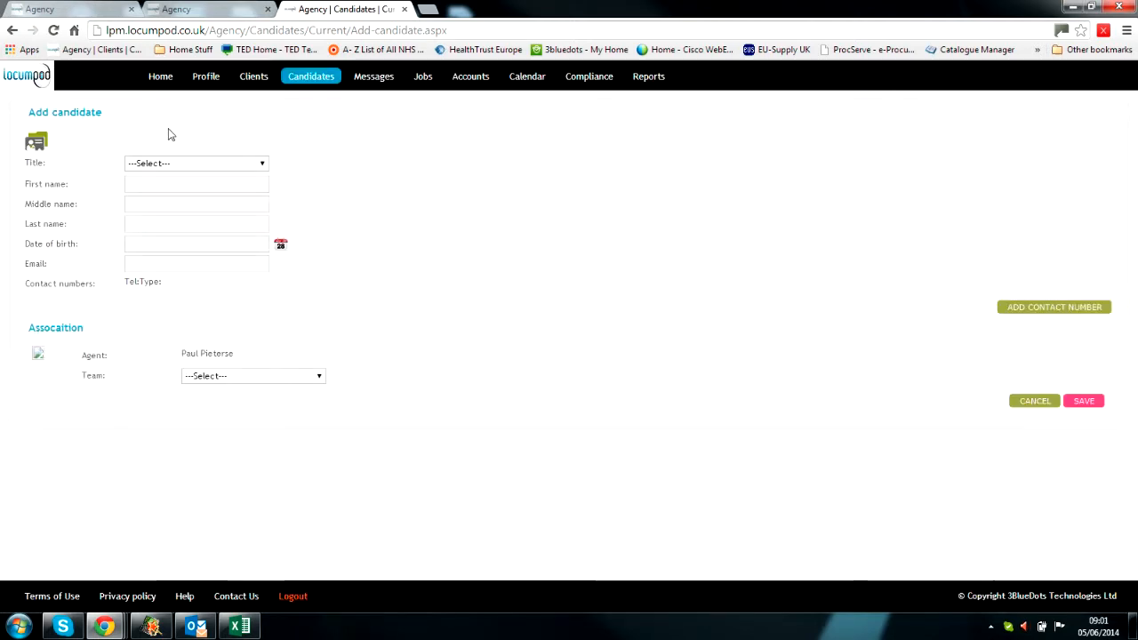
pyautogui.click(178, 165)
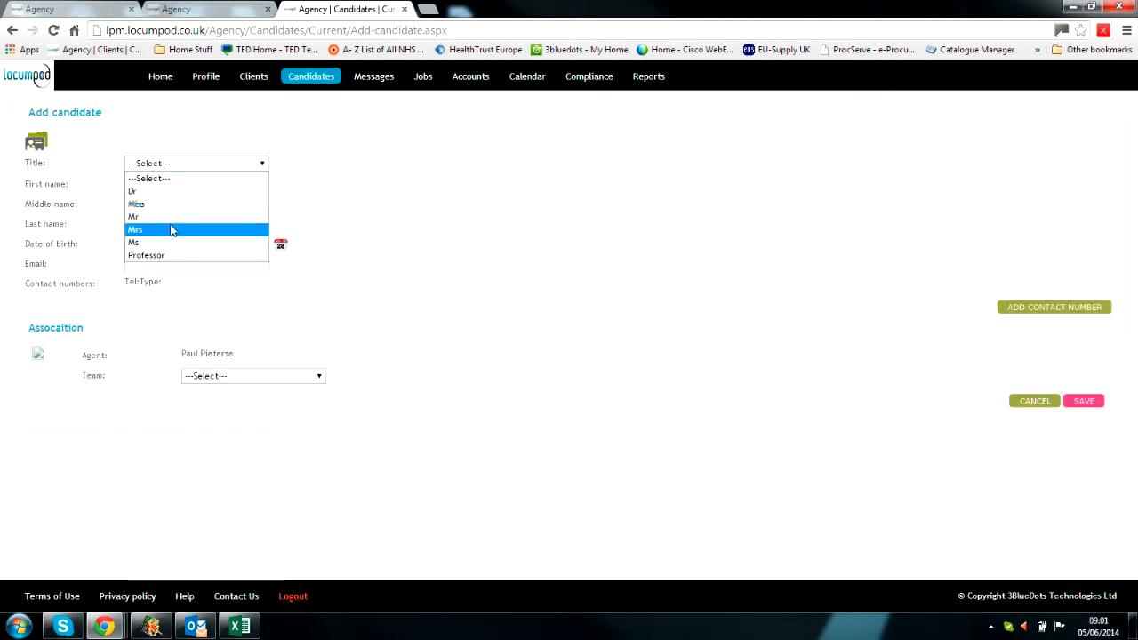
pyautogui.click(172, 221)
pyautogui.write('Demos')
pyautogui.press('Tab')
pyautogui.press('Tab')
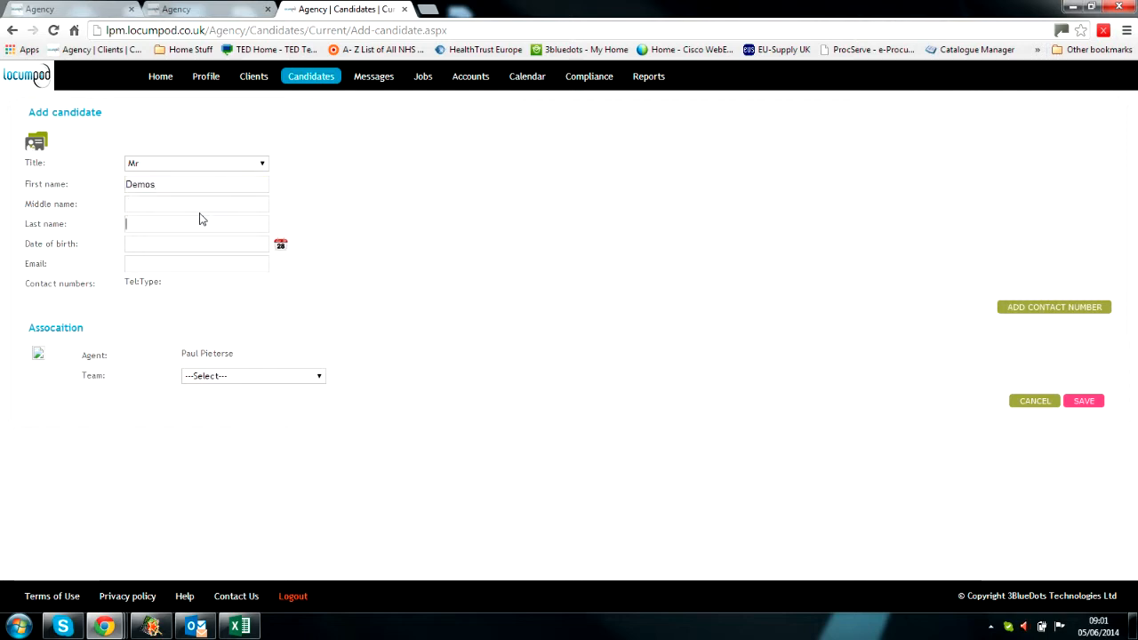
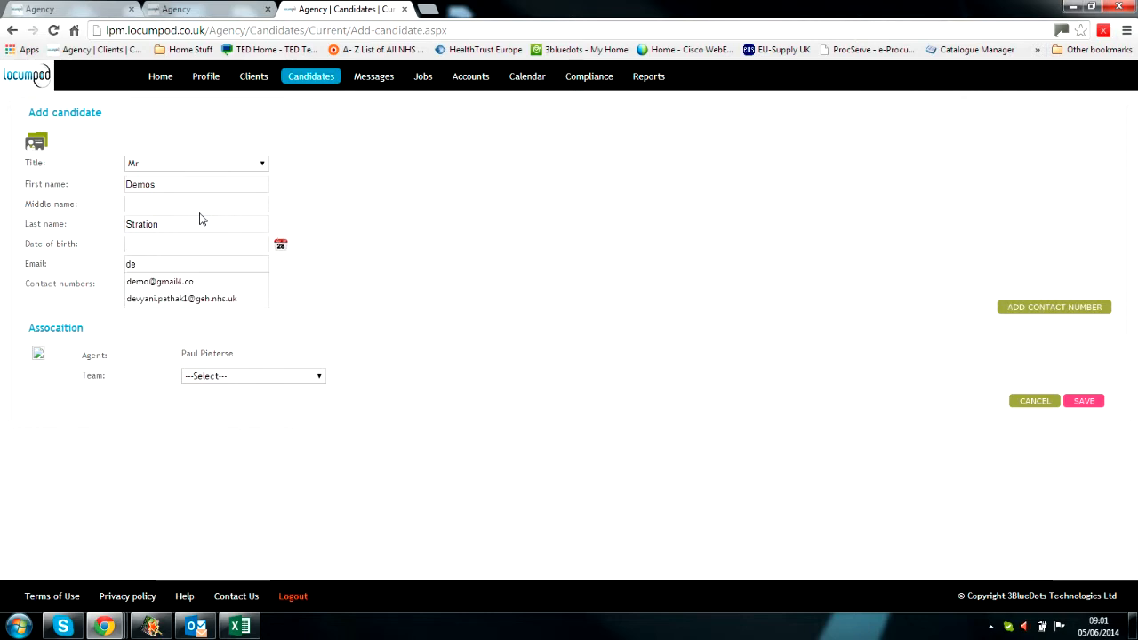
pyautogui.press('Escape')
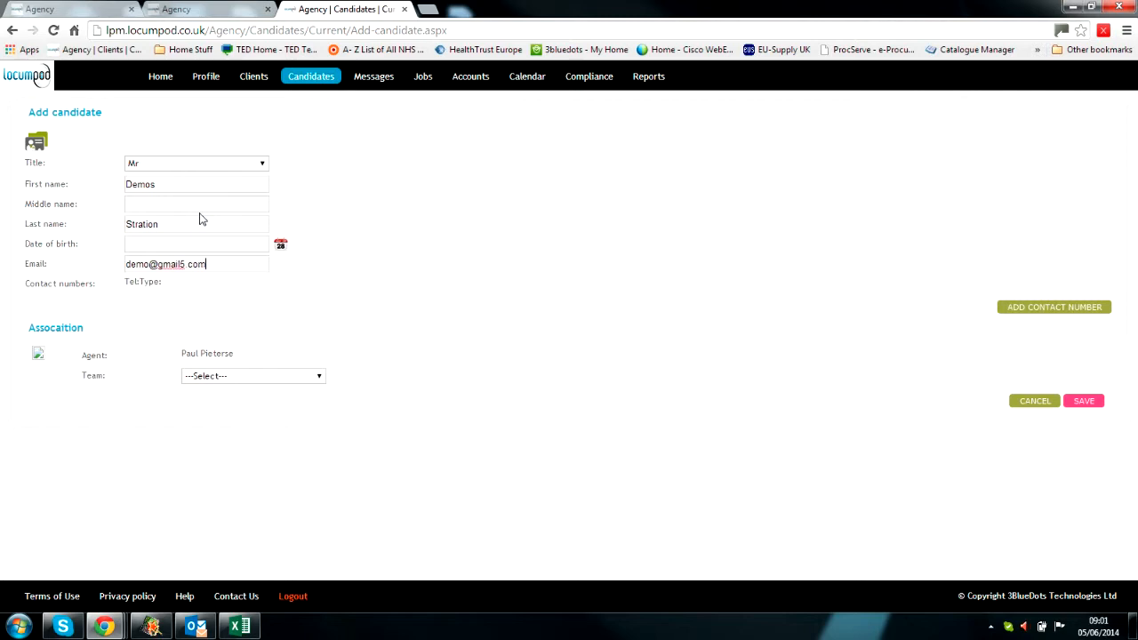
pyautogui.click(240, 380)
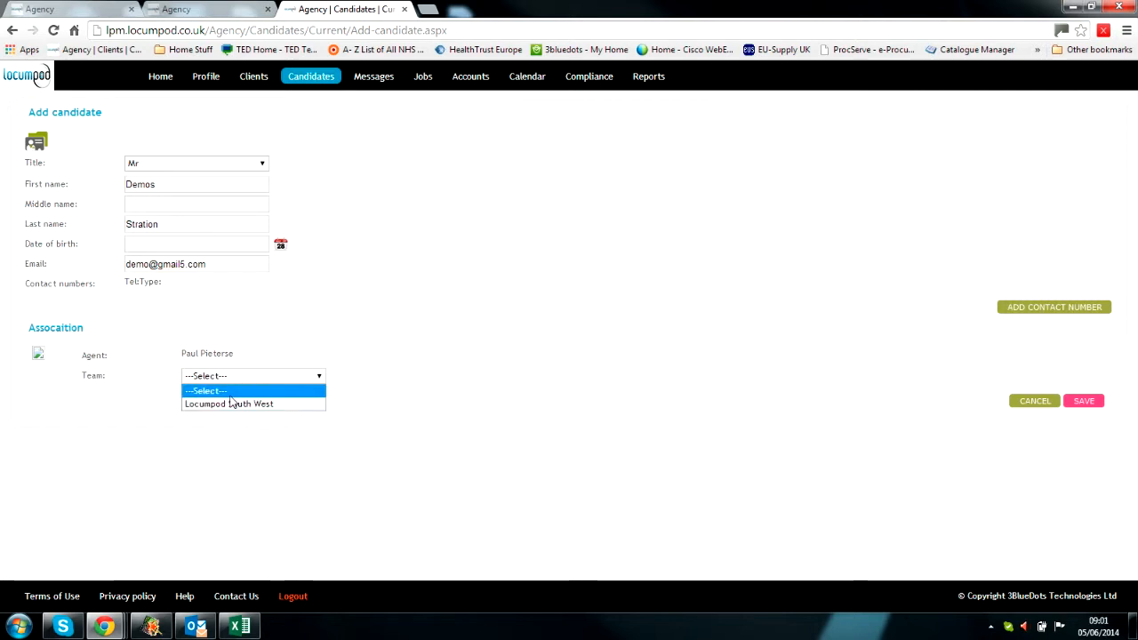
pyautogui.click(229, 405)
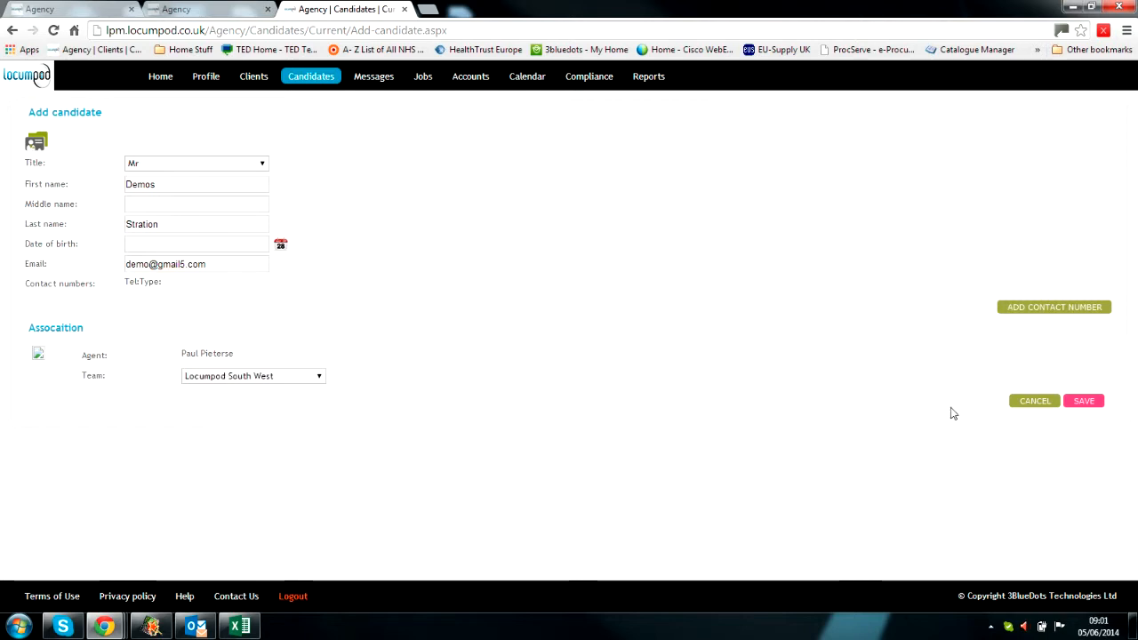
pyautogui.click(1084, 404)
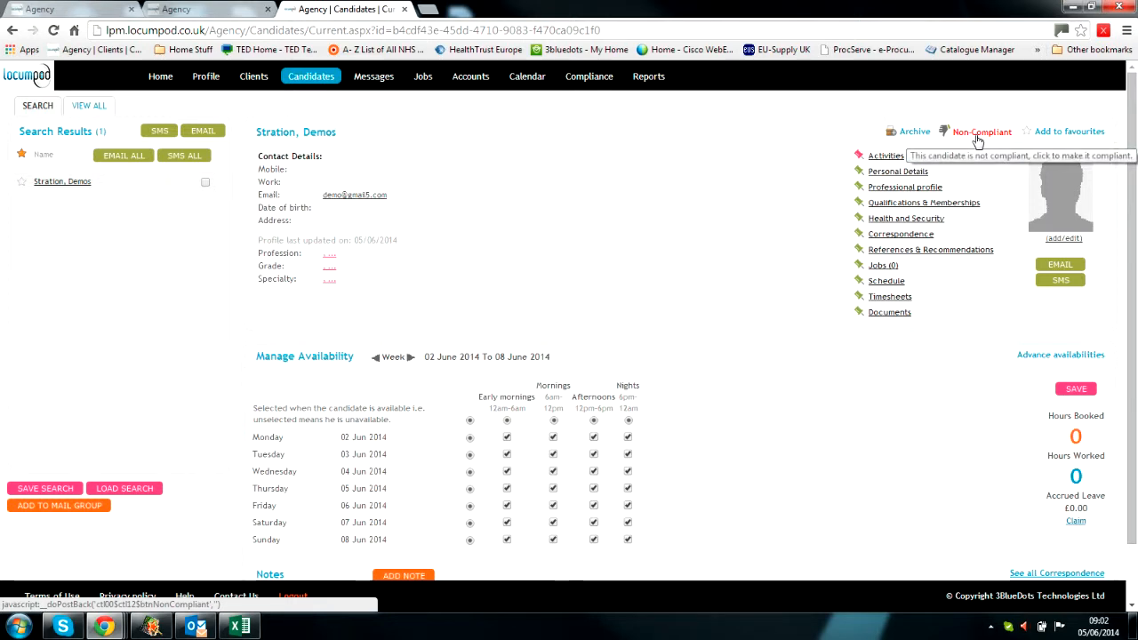
# Step: Switch the candidate's status from Non-Compliant to Compliant and confirm
pyautogui.click(977, 139)
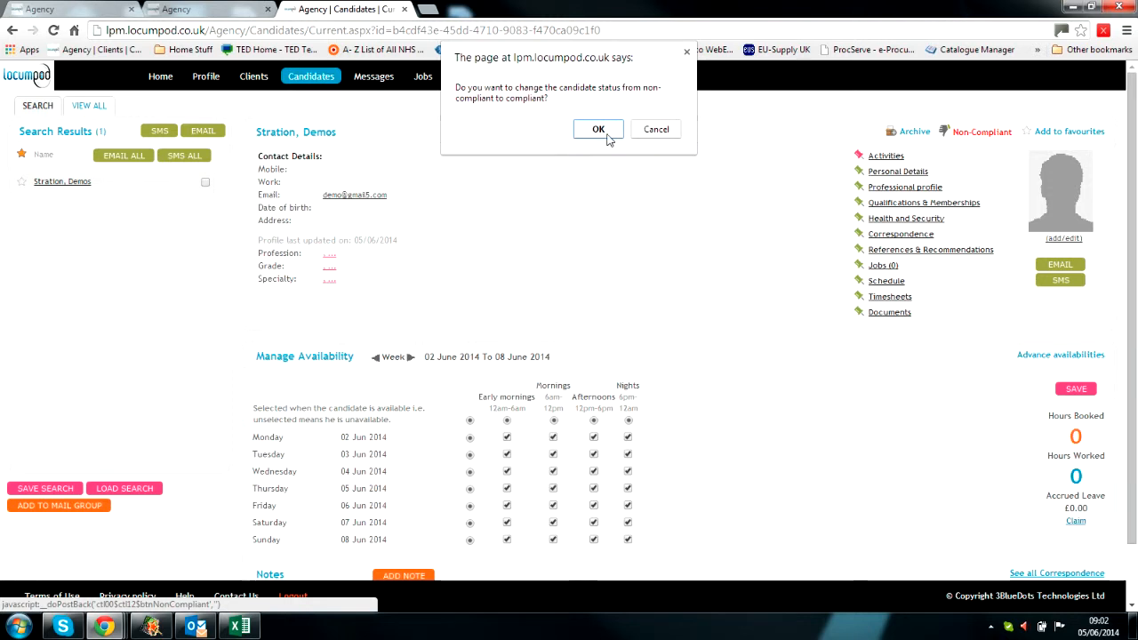
pyautogui.click(598, 130)
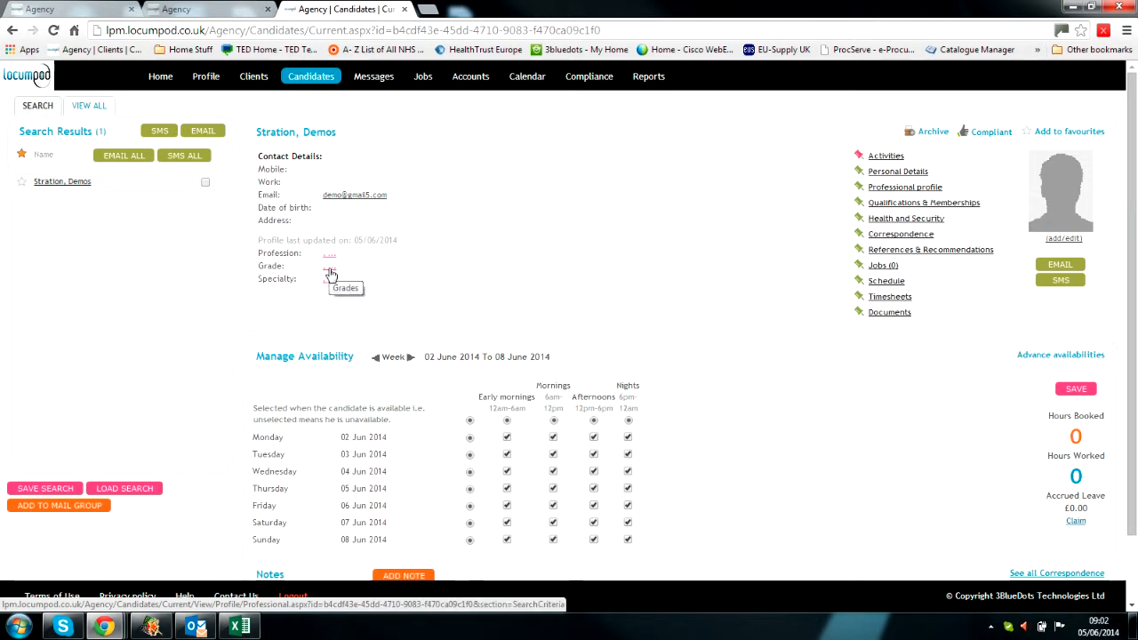
# Step: In the candidate's search criteria, choose sector Healthcare and profession Doctor
pyautogui.click(329, 271)
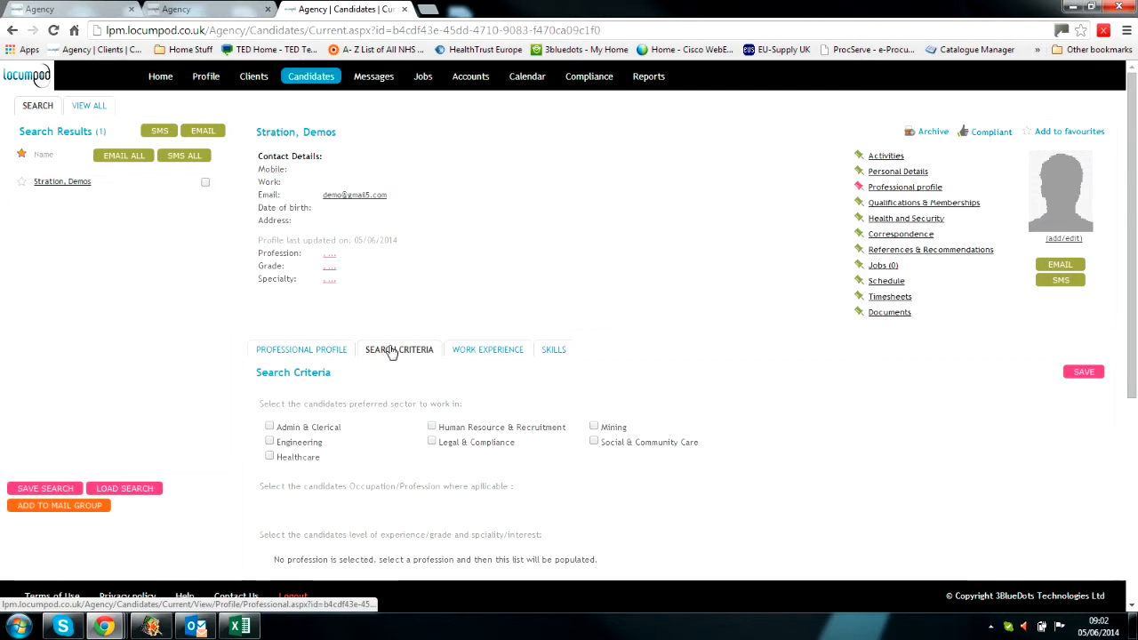
pyautogui.scroll(-2, 396, 343)
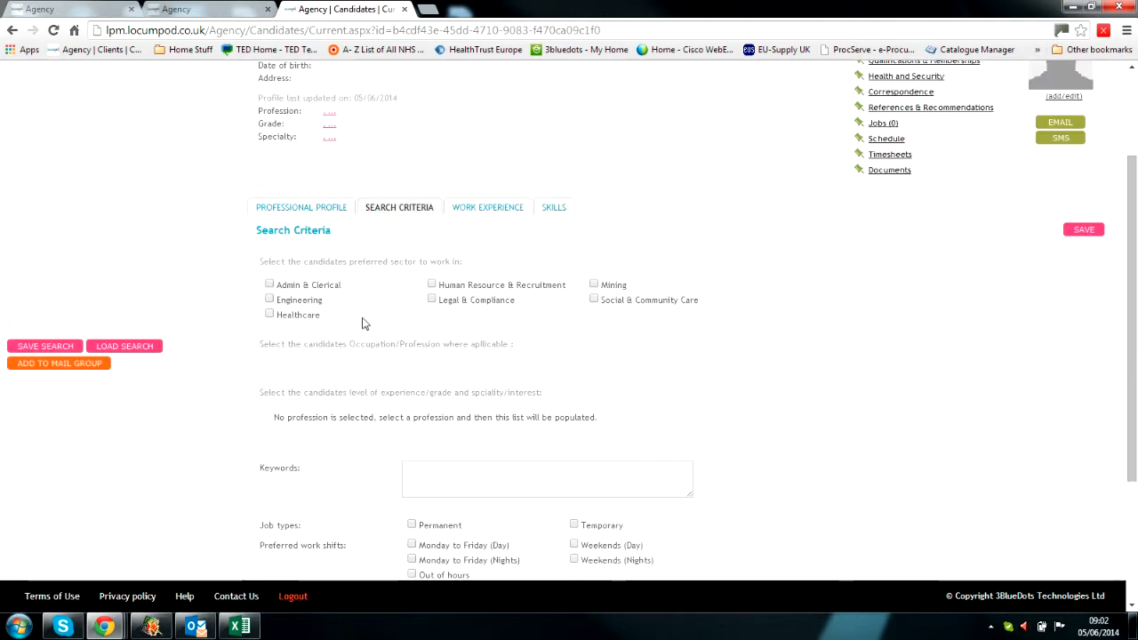
pyautogui.click(270, 315)
pyautogui.scroll(-4, 373, 312)
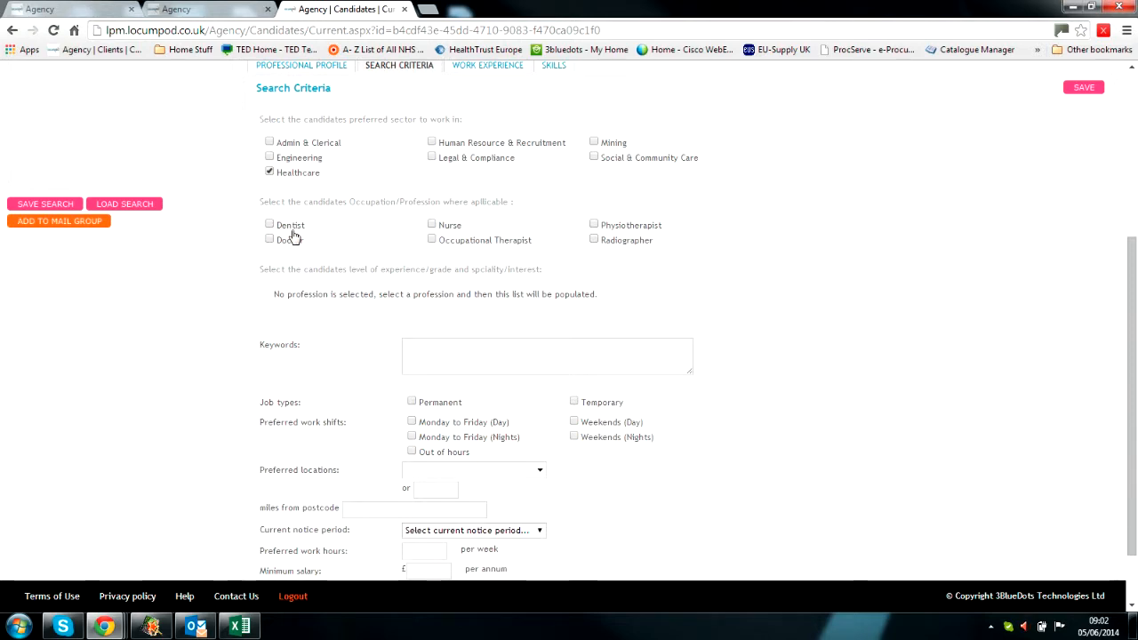
pyautogui.click(269, 240)
pyautogui.scroll(-3, 373, 240)
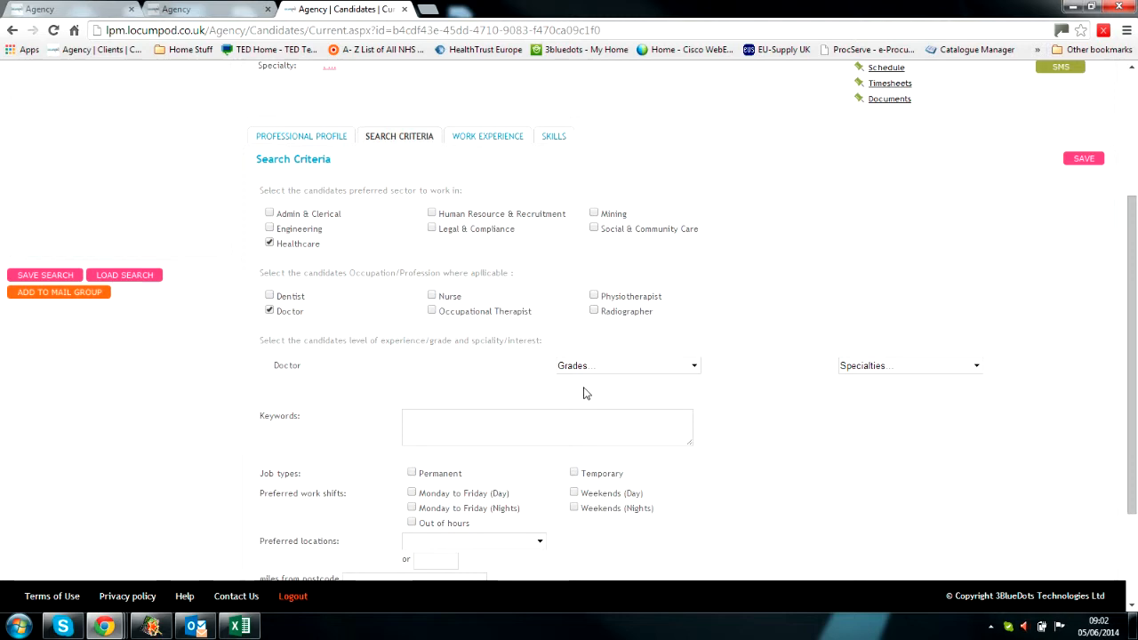
# Step: Choose SHO as the grade and Accident and Emergency as the specialty
pyautogui.click(605, 369)
pyautogui.scroll(-4, 638, 378)
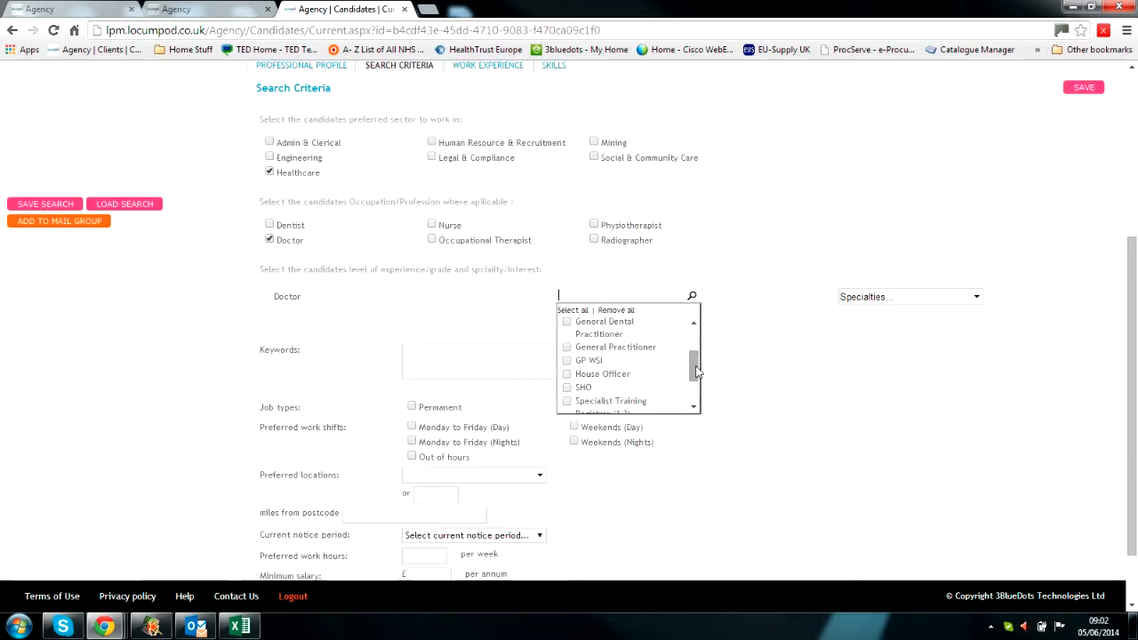
pyautogui.click(553, 358)
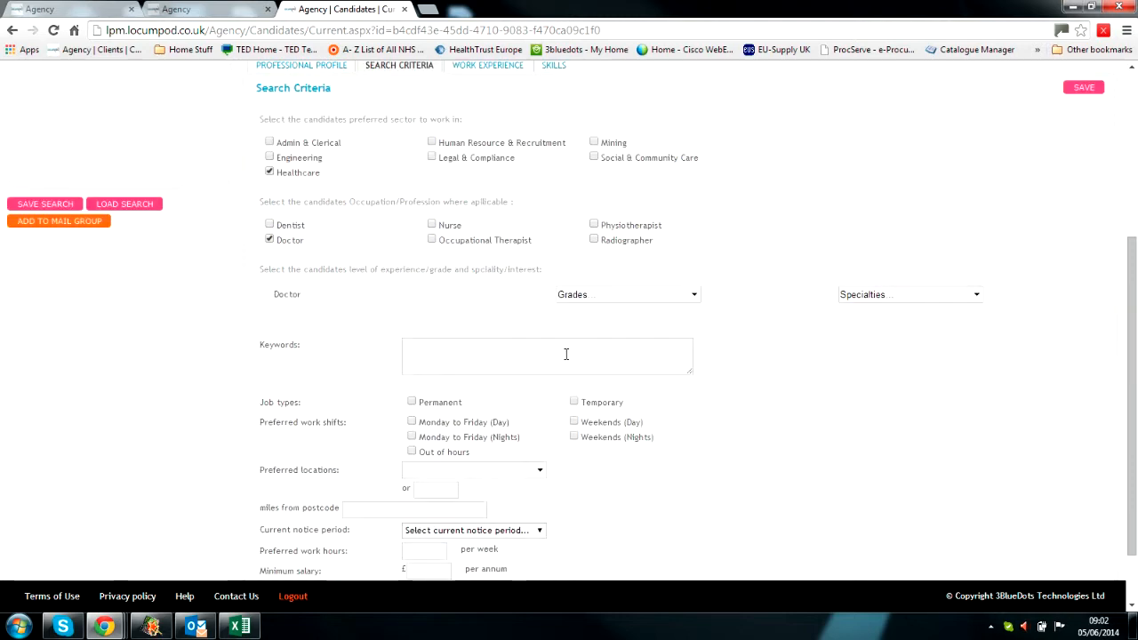
pyautogui.click(576, 296)
pyautogui.click(569, 356)
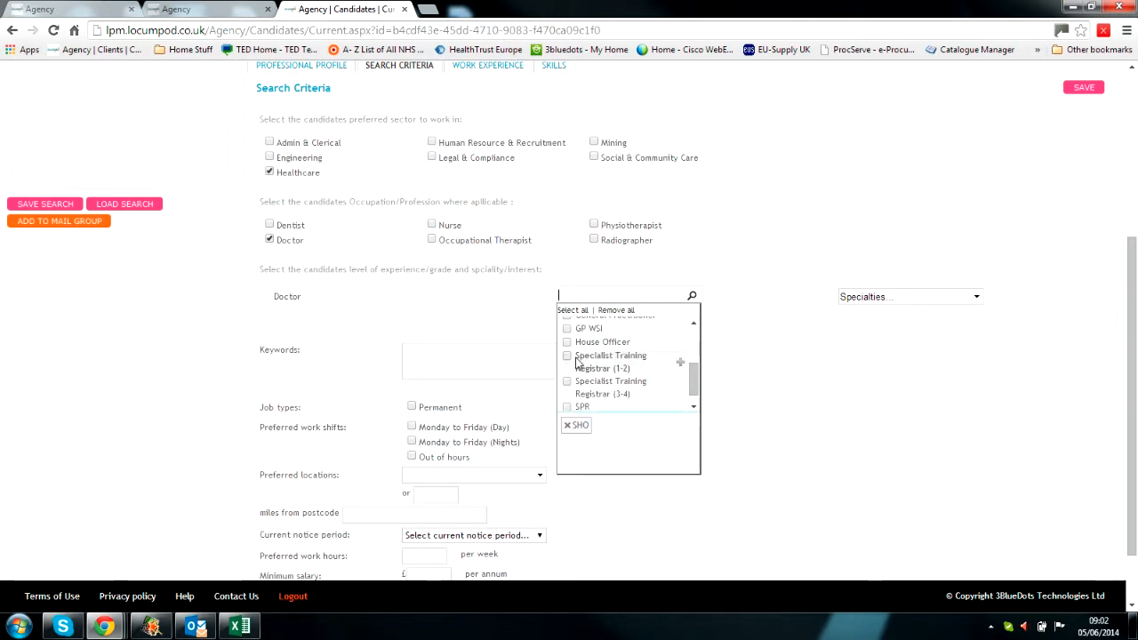
pyautogui.click(867, 378)
pyautogui.click(912, 295)
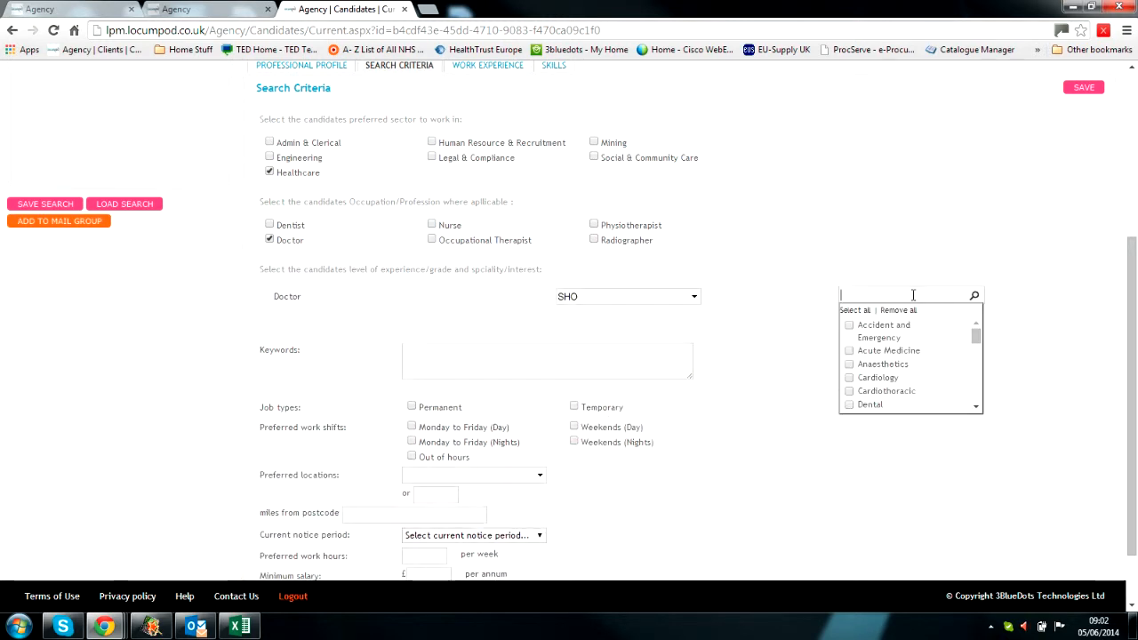
pyautogui.click(850, 325)
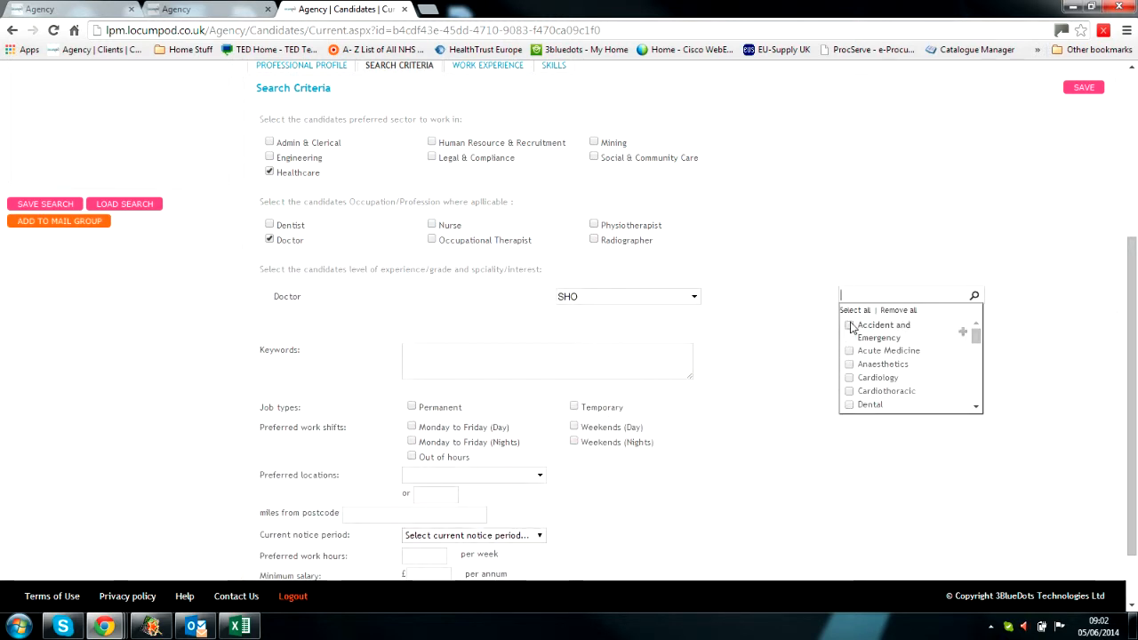
pyautogui.click(894, 240)
# Step: Add Specialist Training Registrar (3-4) as a grade, then remove it, leaving only SHO
pyautogui.click(683, 295)
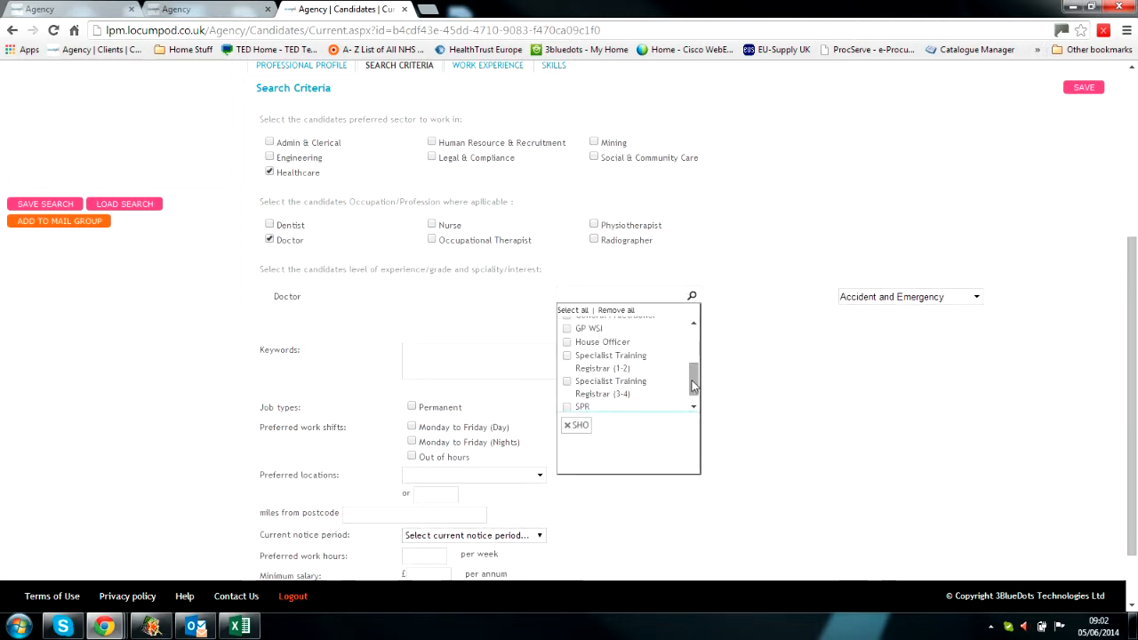
pyautogui.scroll(-1, 686, 385)
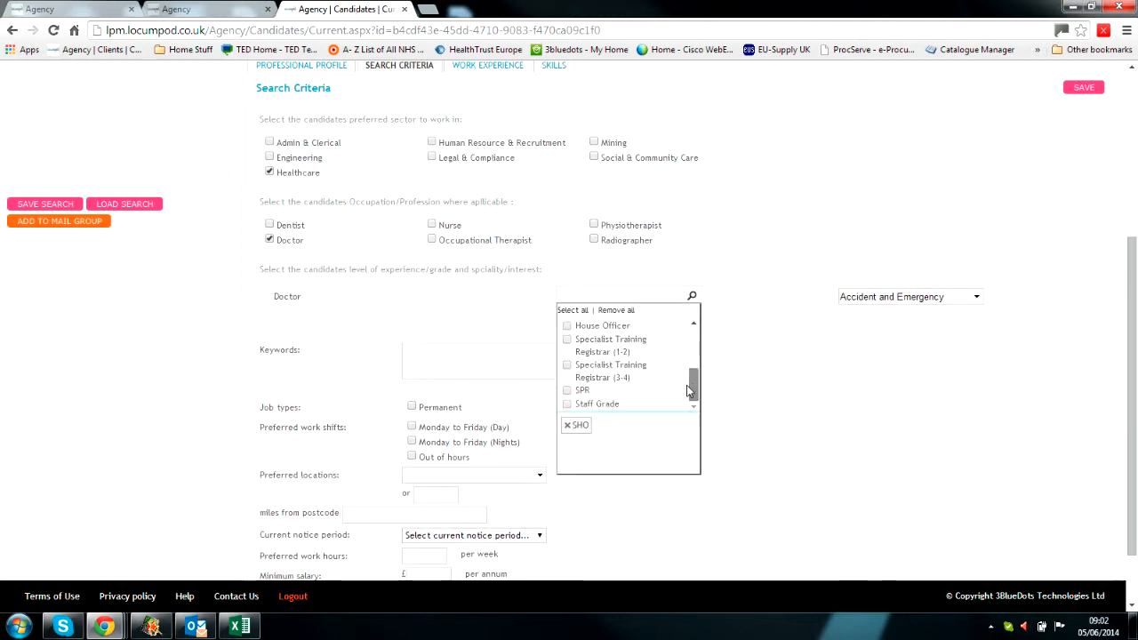
pyautogui.click(568, 369)
pyautogui.click(565, 454)
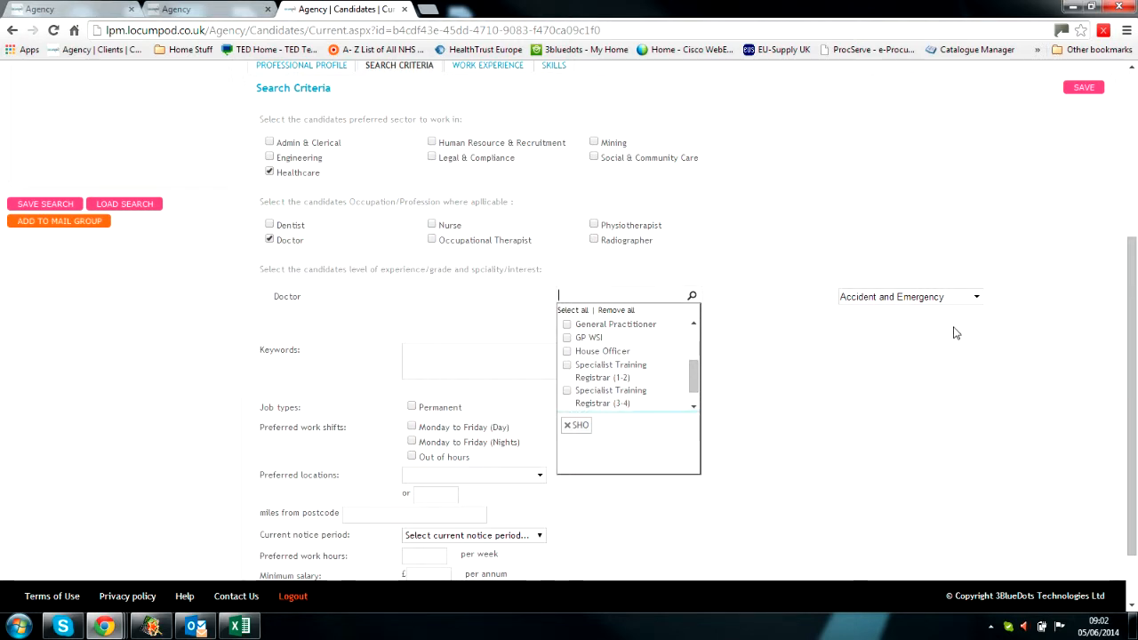
pyautogui.scroll(4, 920, 323)
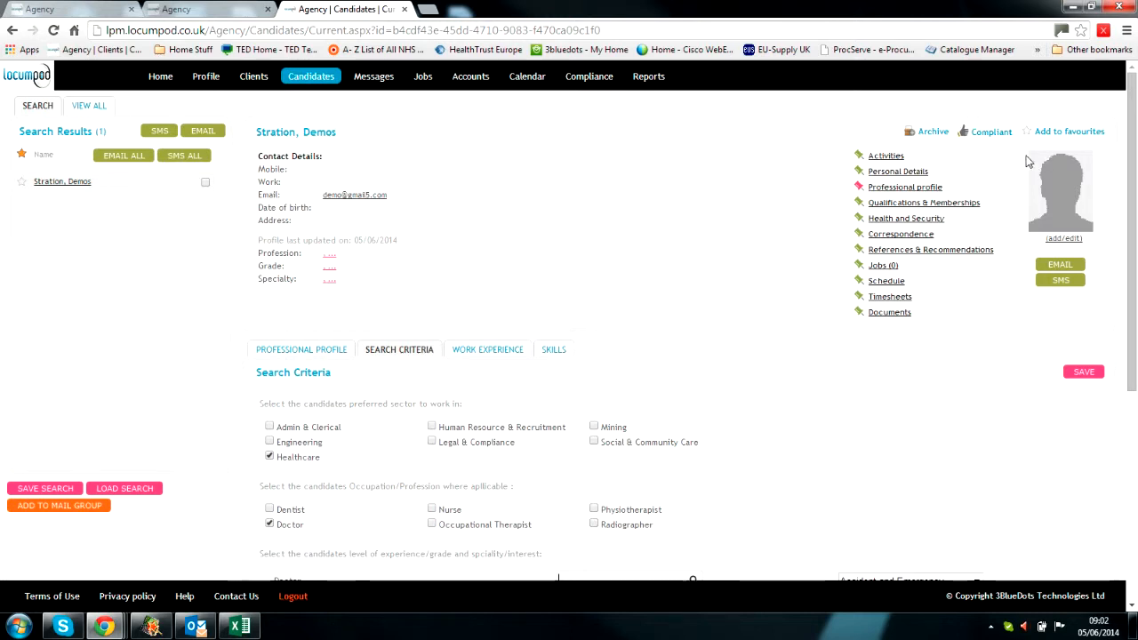
pyautogui.scroll(-4, 854, 409)
pyautogui.click(763, 485)
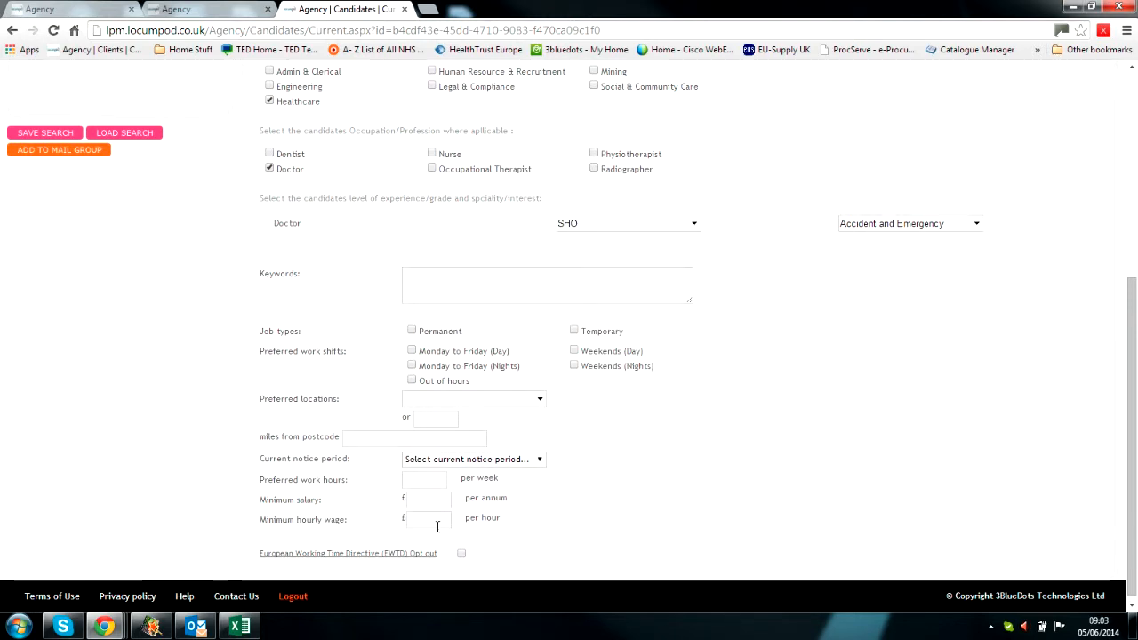
# Step: Set the search radius to 5 miles and save the search criteria
pyautogui.scroll(-1, 627, 508)
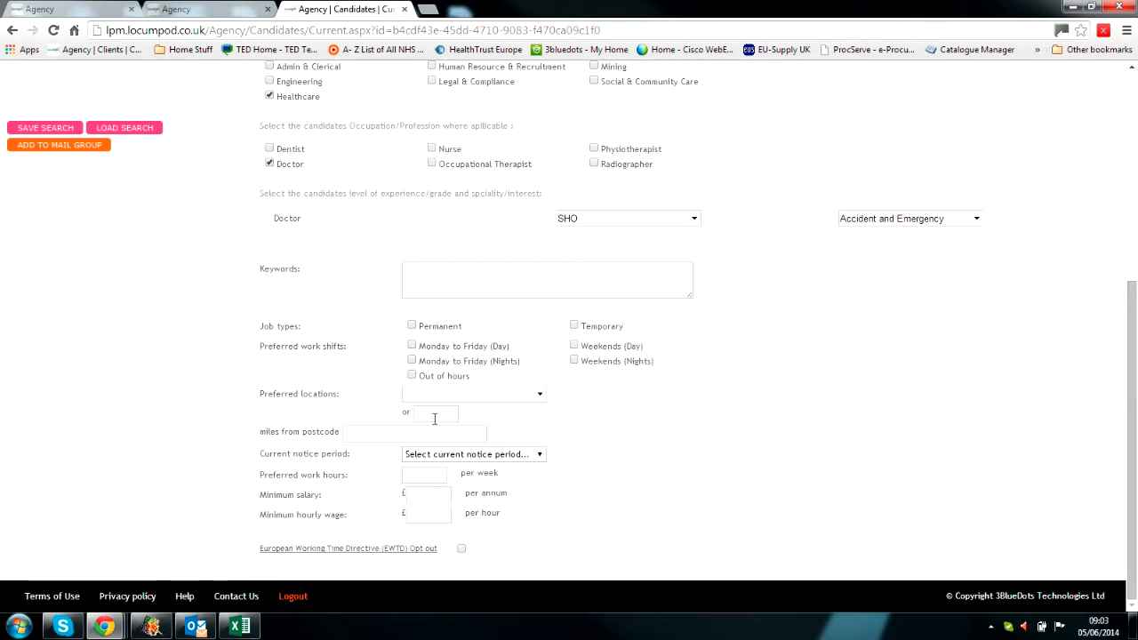
pyautogui.scroll(4, 818, 462)
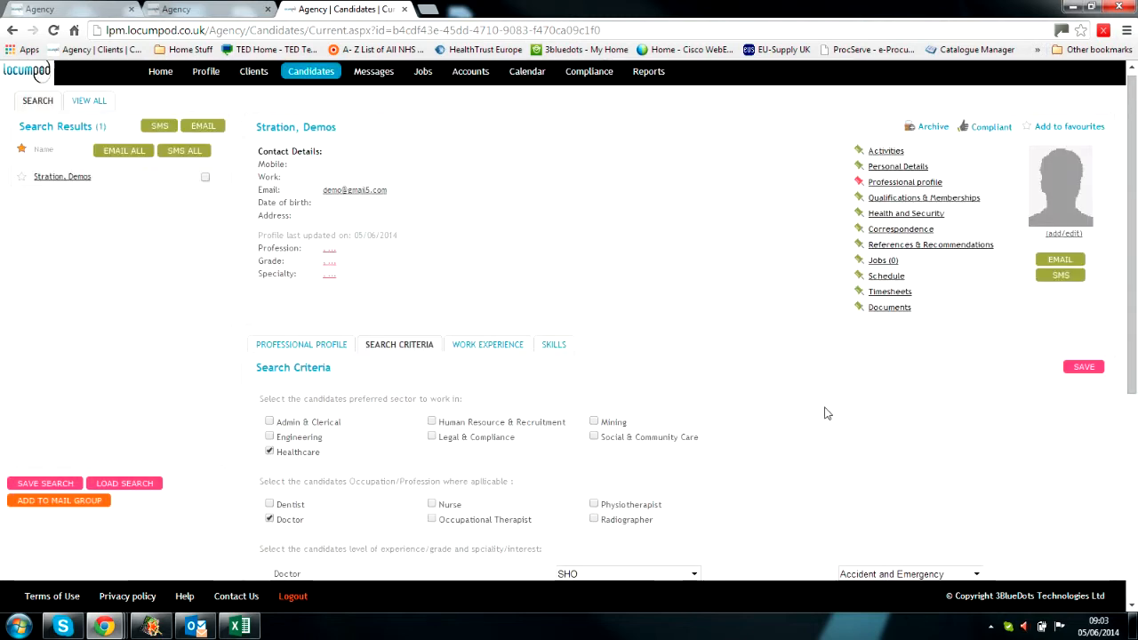
pyautogui.scroll(-4, 818, 426)
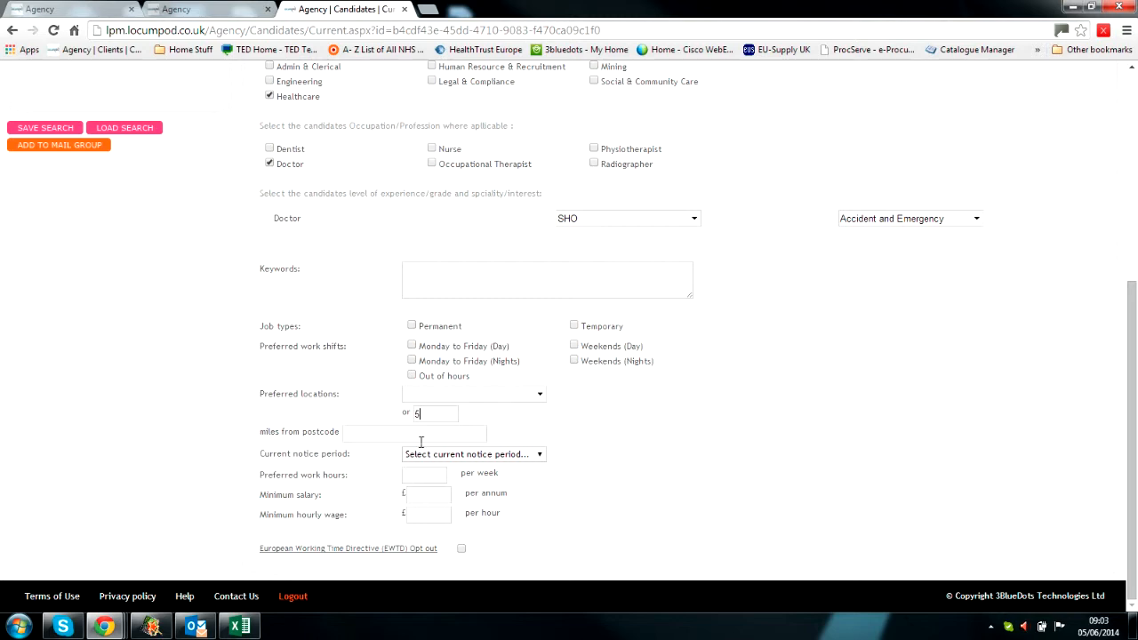
pyautogui.moveTo(437, 413); pyautogui.dragTo(398, 409)
pyautogui.scroll(3, 960, 195)
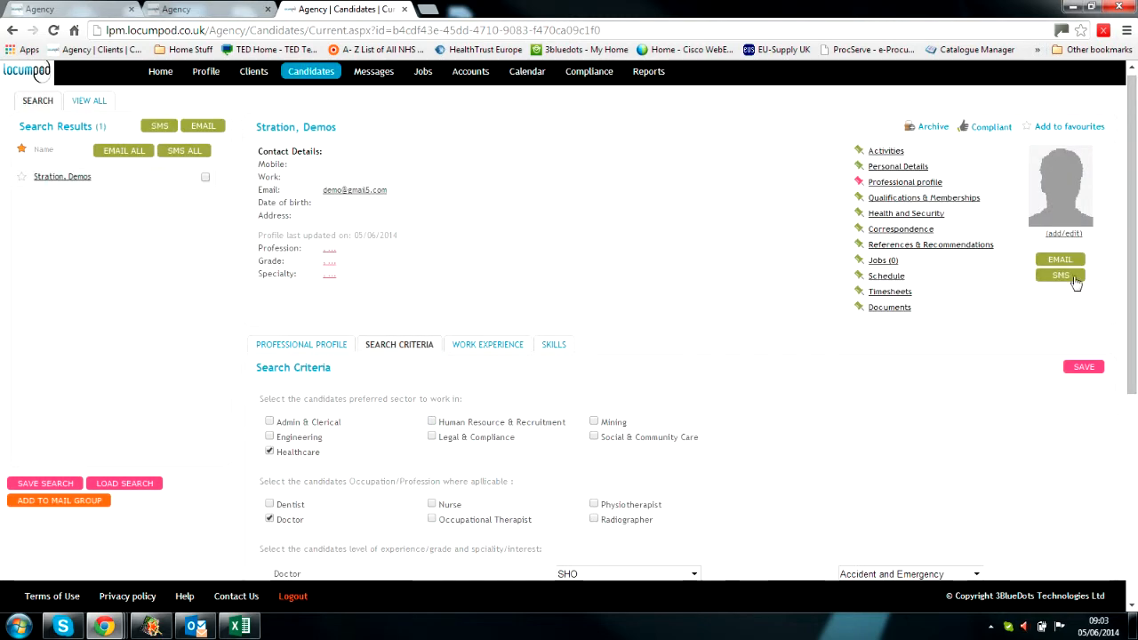
pyautogui.click(1081, 375)
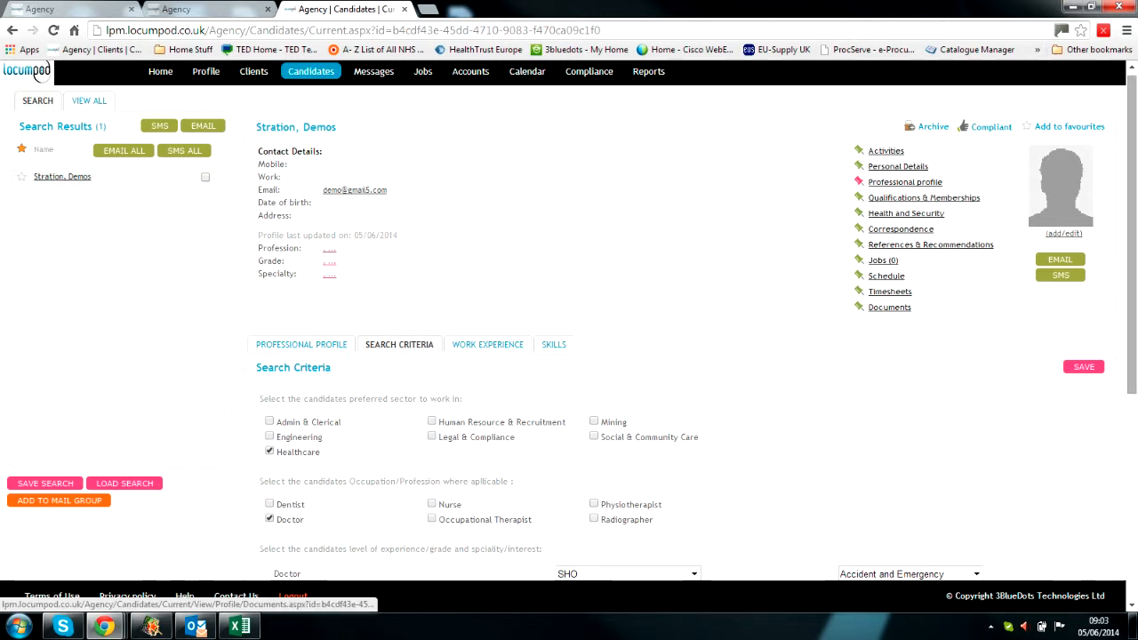
# Step: Save the search criteria, then browse the candidate's Documents sections, all of them empty
pyautogui.click(1078, 369)
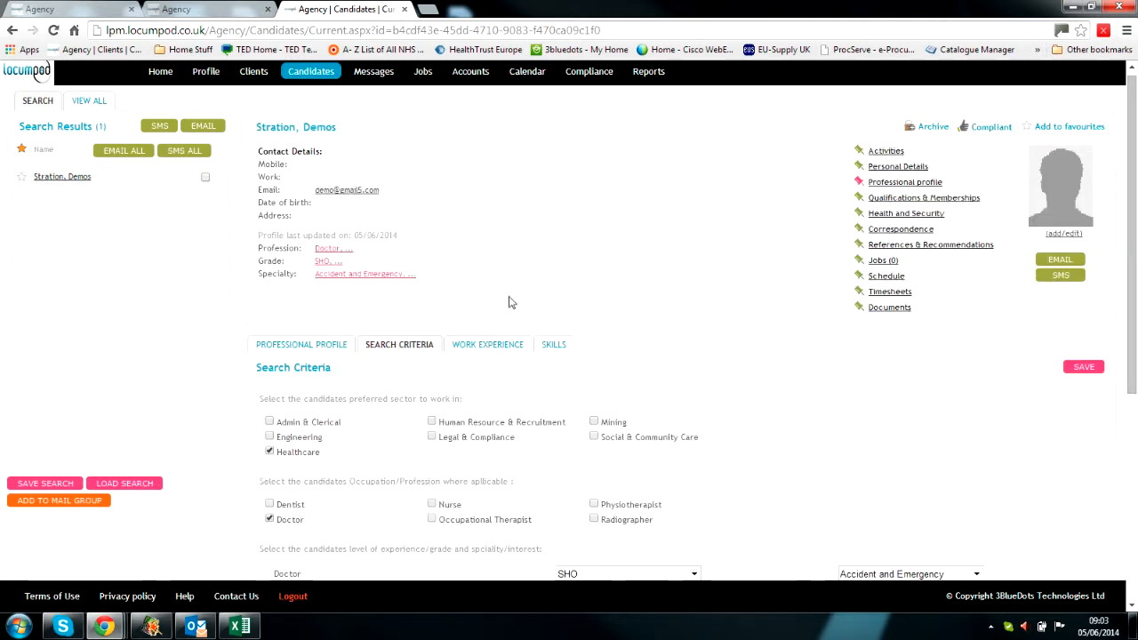
pyautogui.click(885, 311)
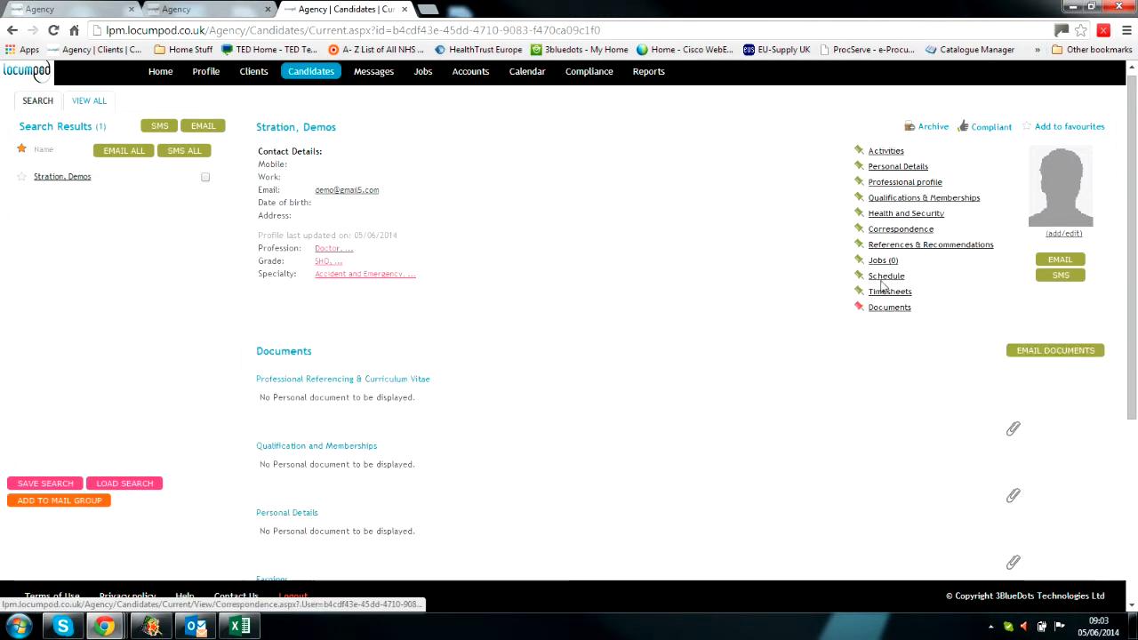
pyautogui.scroll(-2, 578, 322)
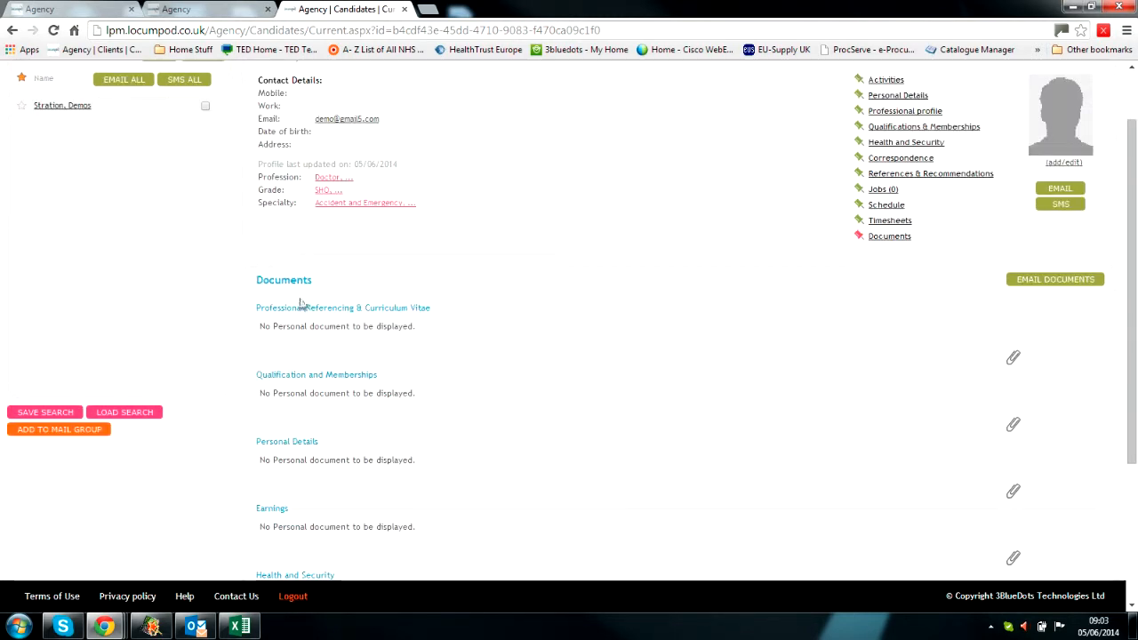
pyautogui.scroll(-3, 307, 511)
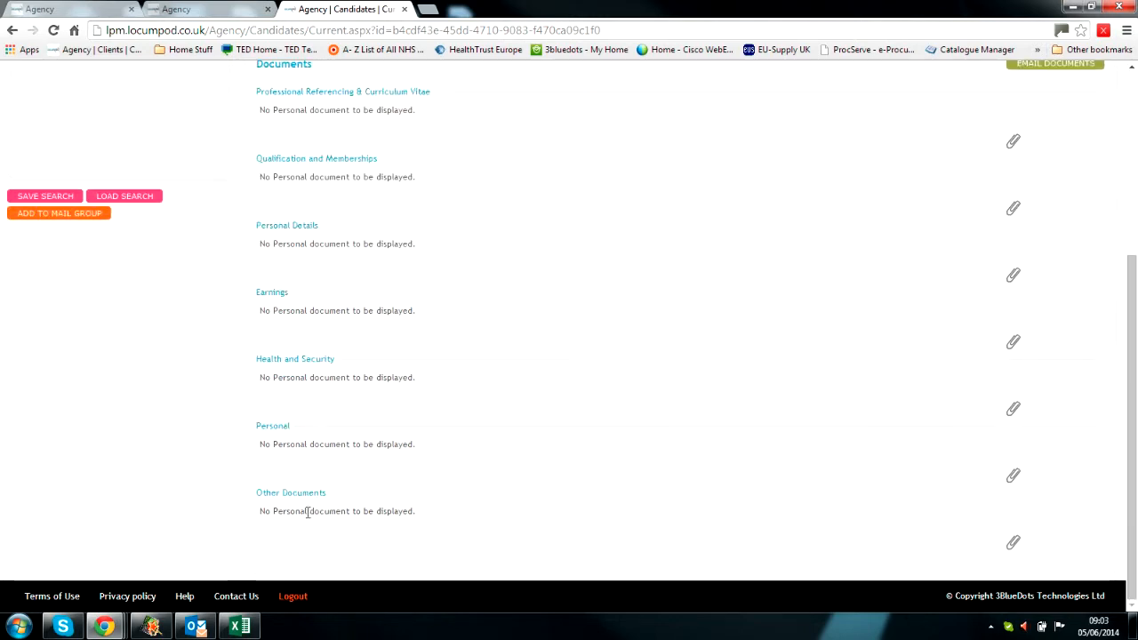
pyautogui.scroll(4, 333, 426)
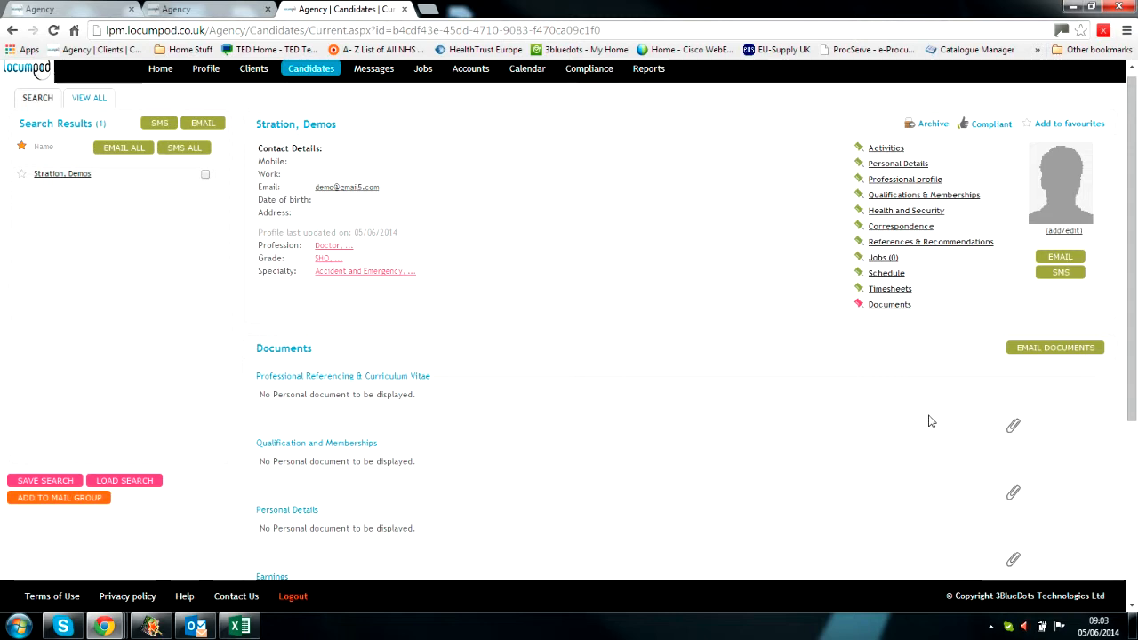
pyautogui.click(1013, 428)
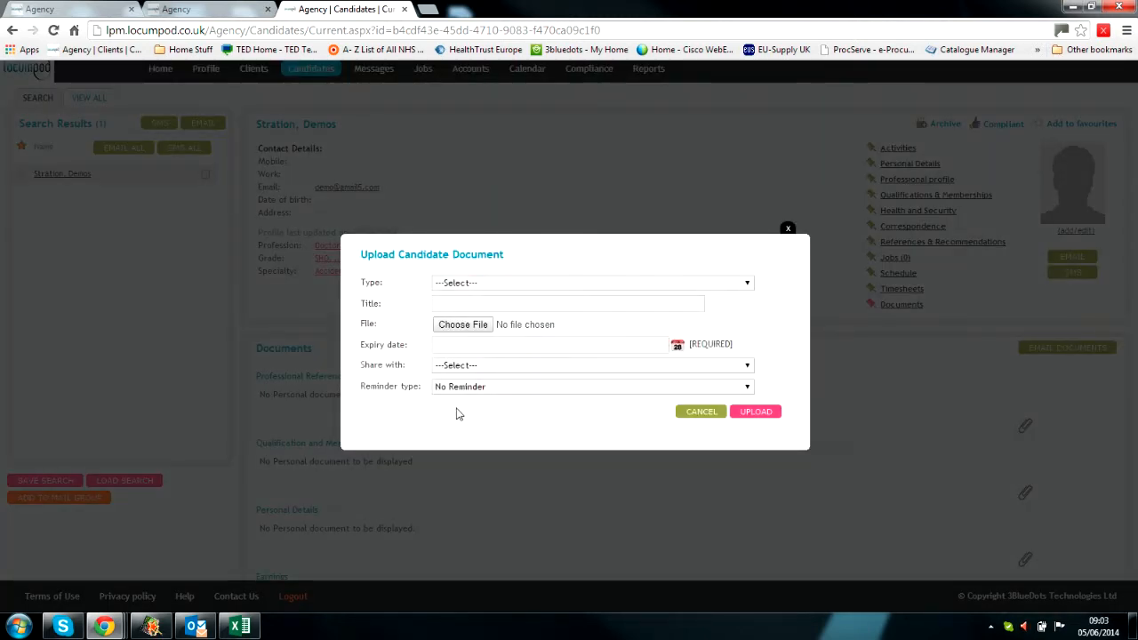
# Step: In the document upload form, leave the document type unchanged and set the expiry date to 26/11/2015
pyautogui.click(470, 284)
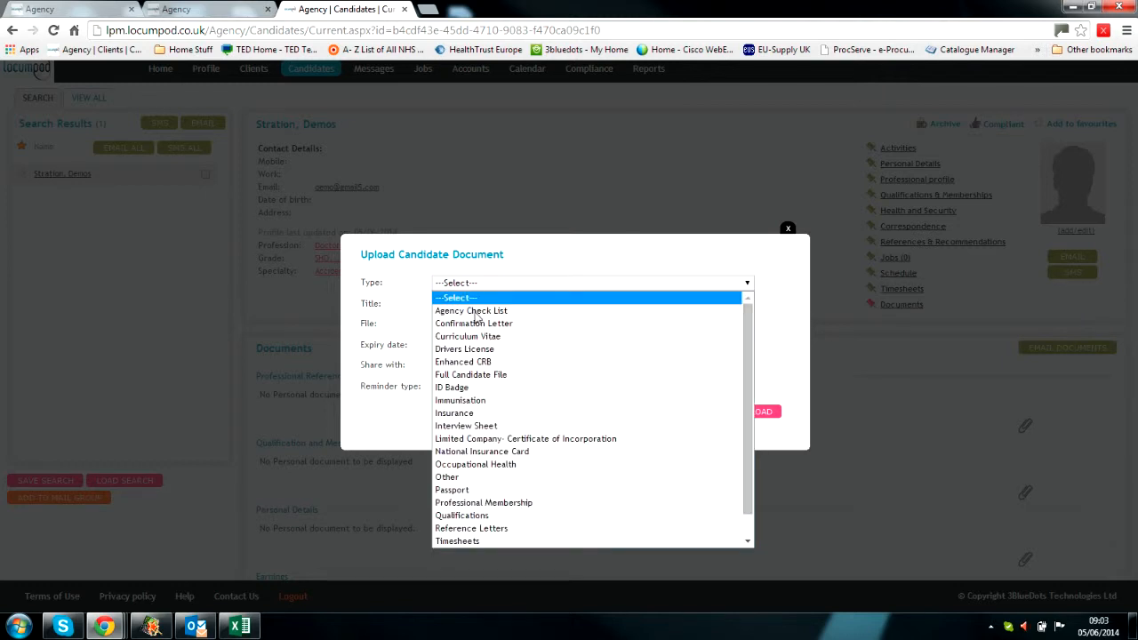
pyautogui.click(416, 284)
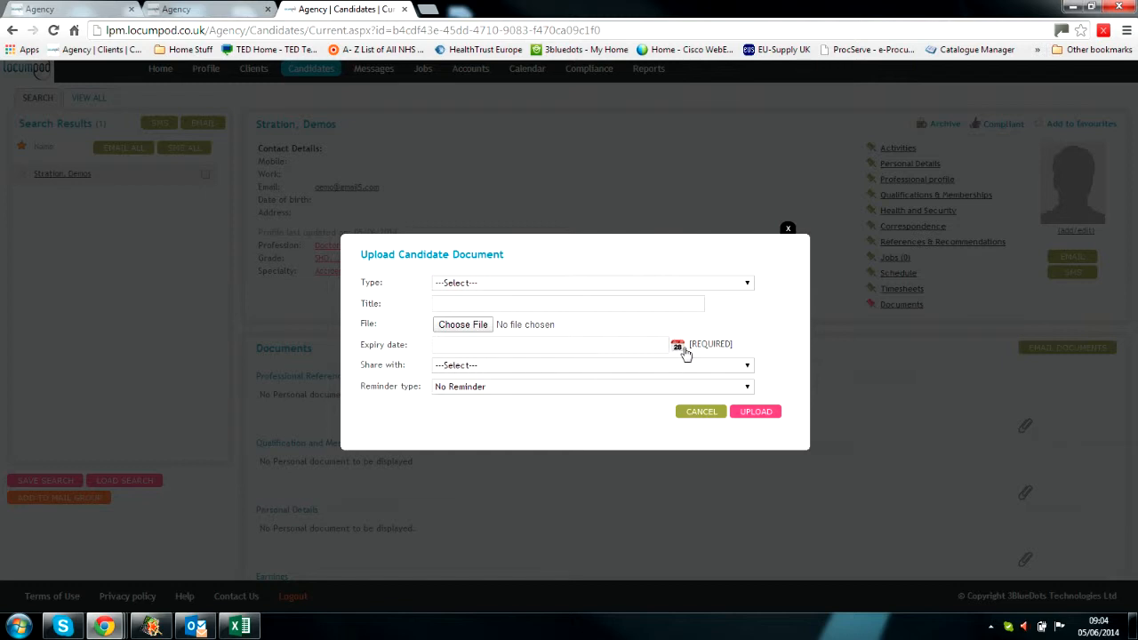
pyautogui.click(677, 346)
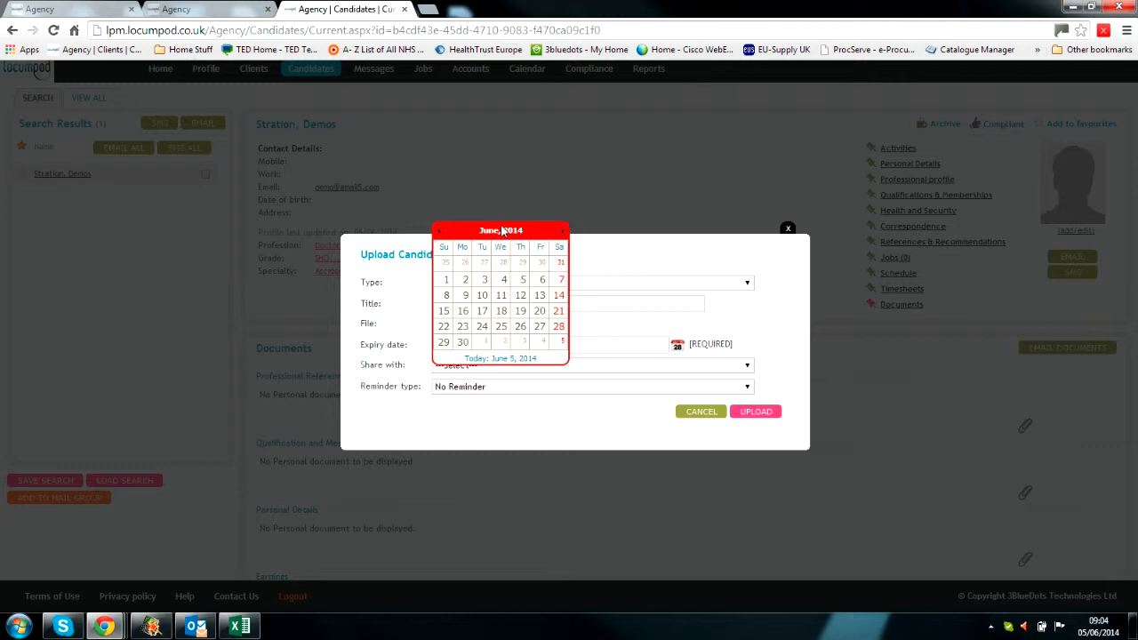
pyautogui.click(500, 231)
pyautogui.click(563, 231)
pyautogui.click(508, 318)
pyautogui.click(519, 329)
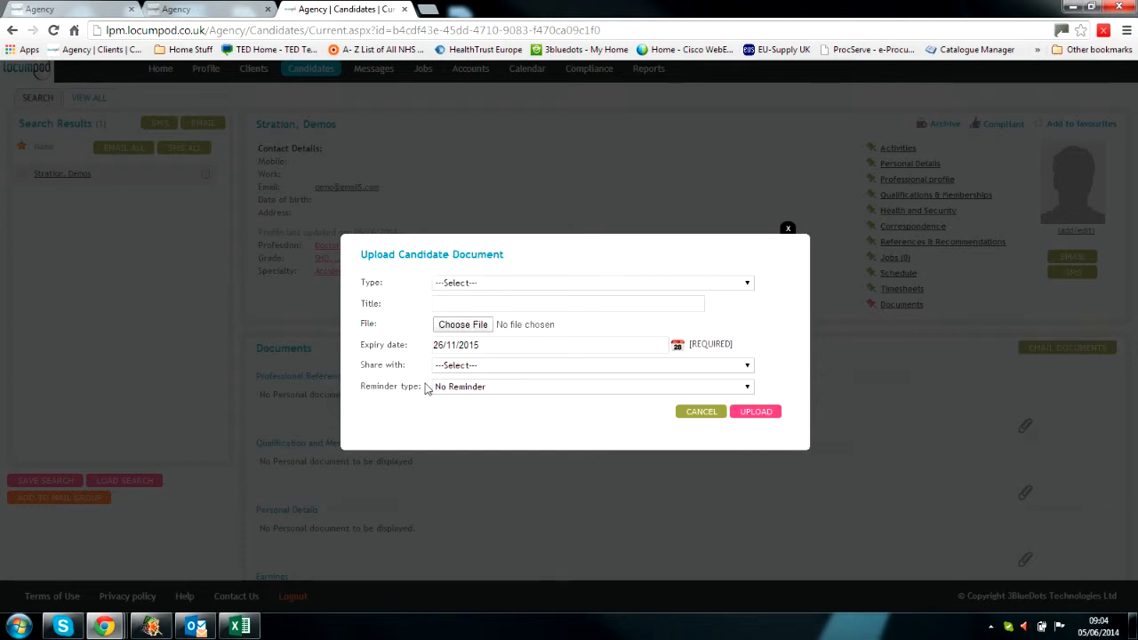
# Step: Keep No Reminder, share the document with Client, then cancel the upload
pyautogui.click(460, 389)
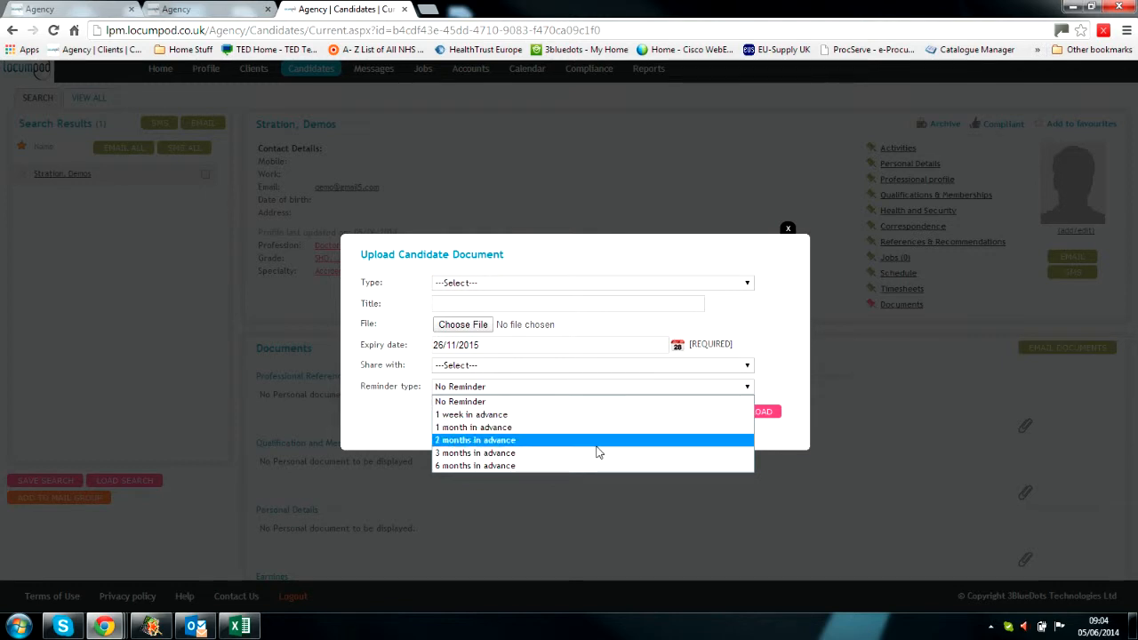
pyautogui.click(709, 389)
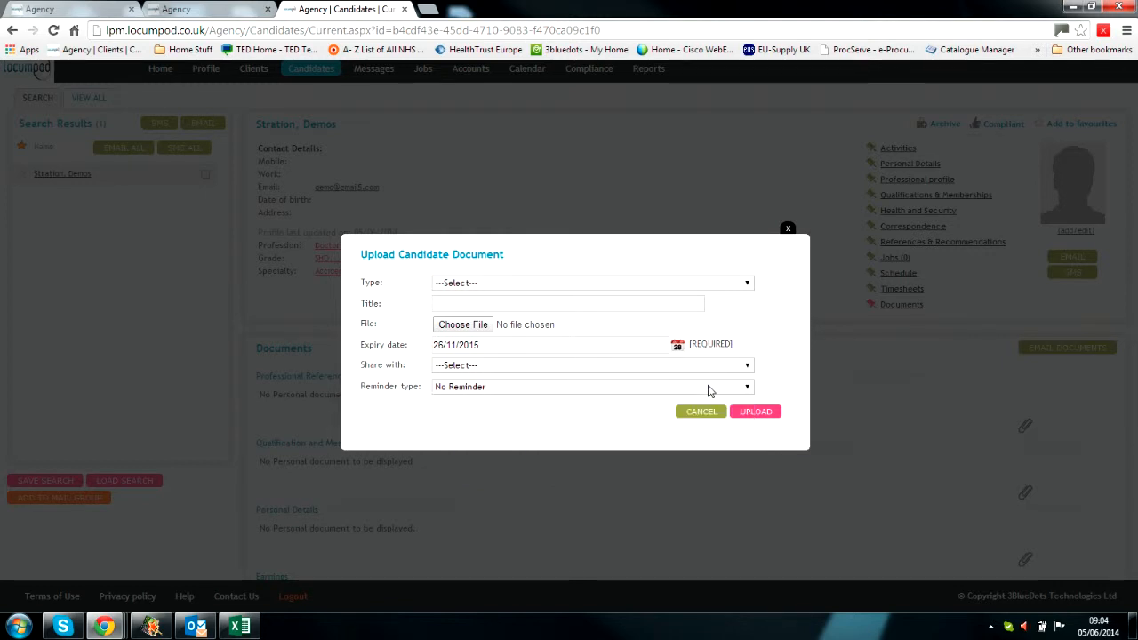
pyautogui.click(482, 365)
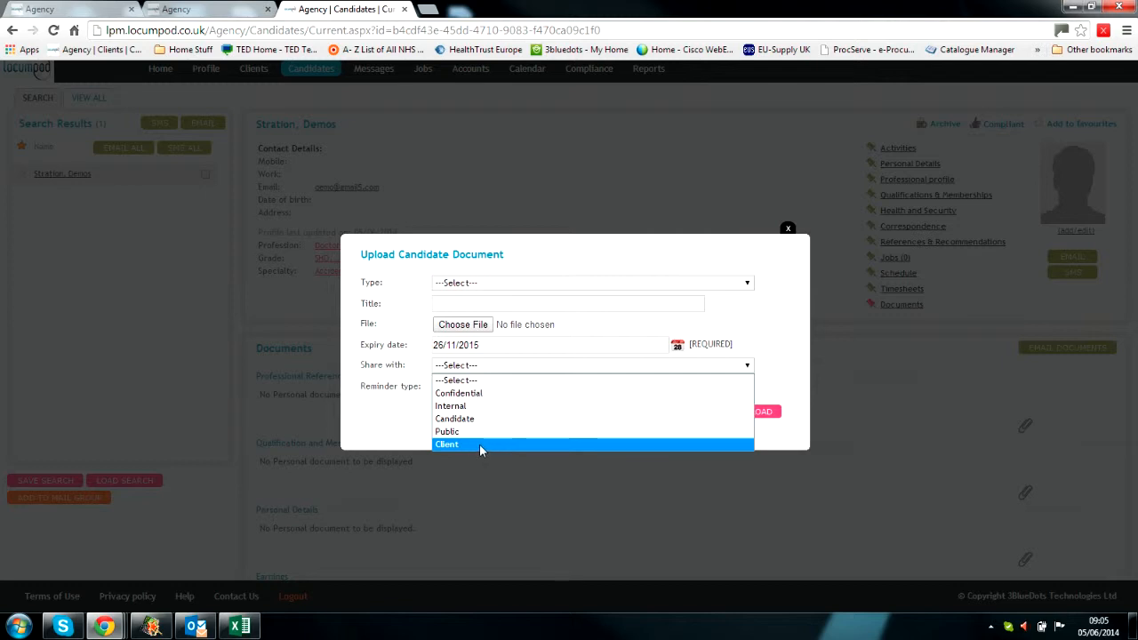
pyautogui.click(479, 443)
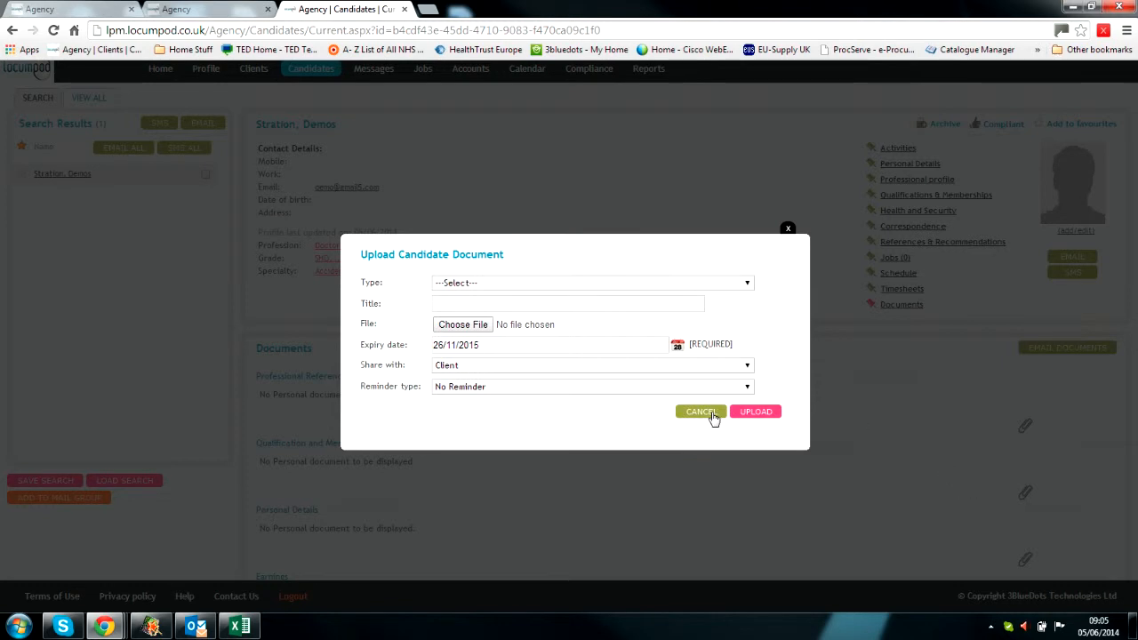
pyautogui.click(699, 413)
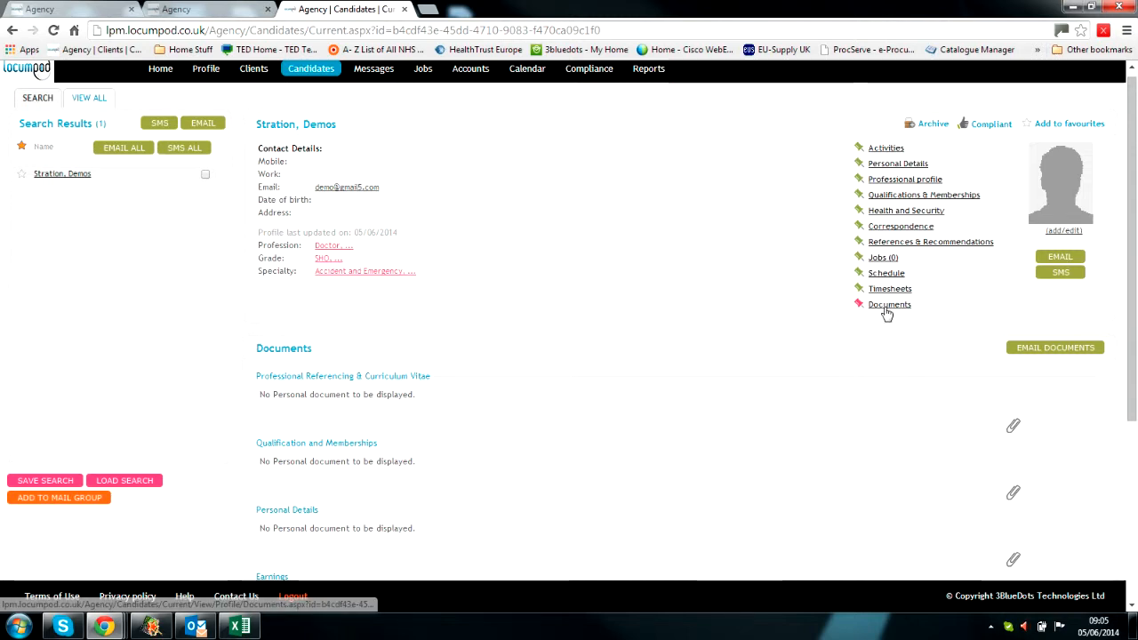
# Step: View the candidate's personal details, professional profile and empty Work Experience panel
pyautogui.click(892, 164)
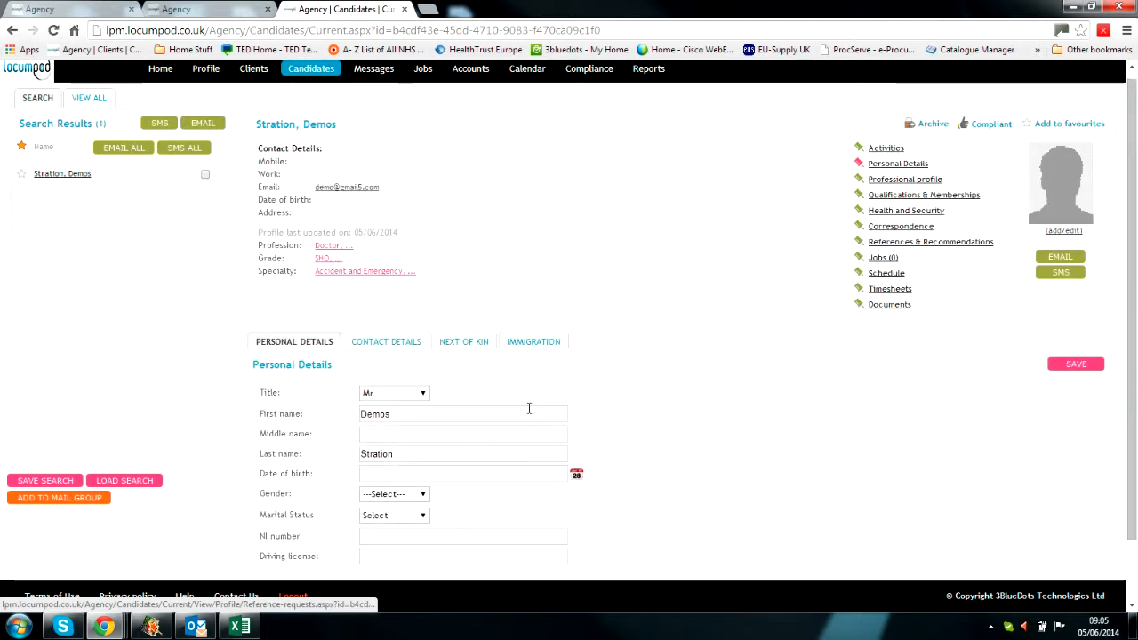
pyautogui.click(890, 181)
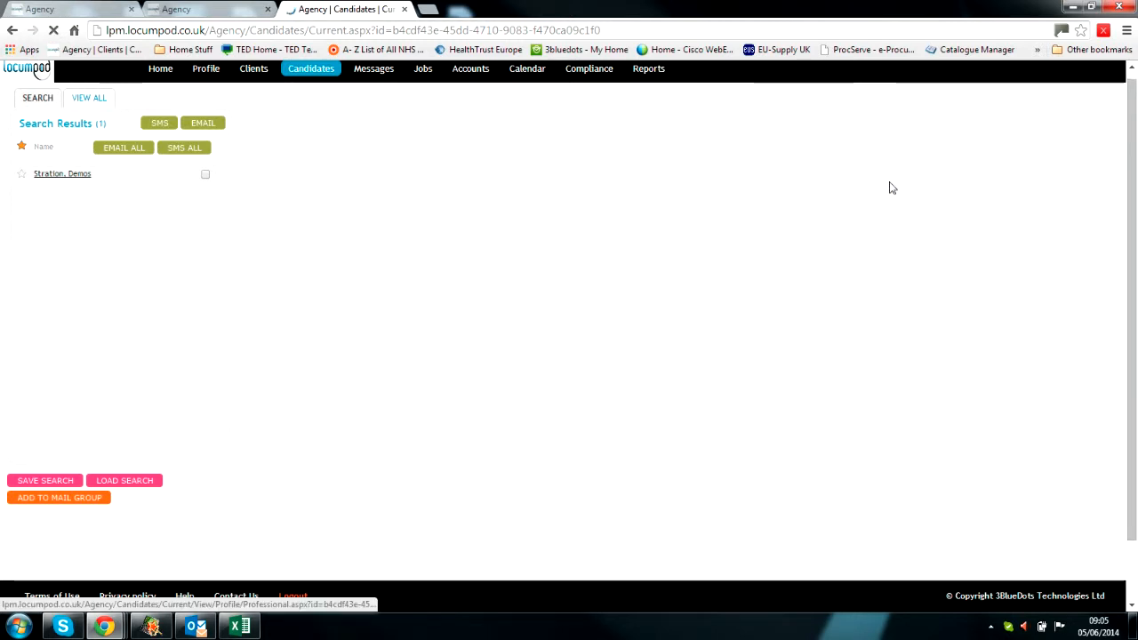
pyautogui.scroll(-1, 436, 404)
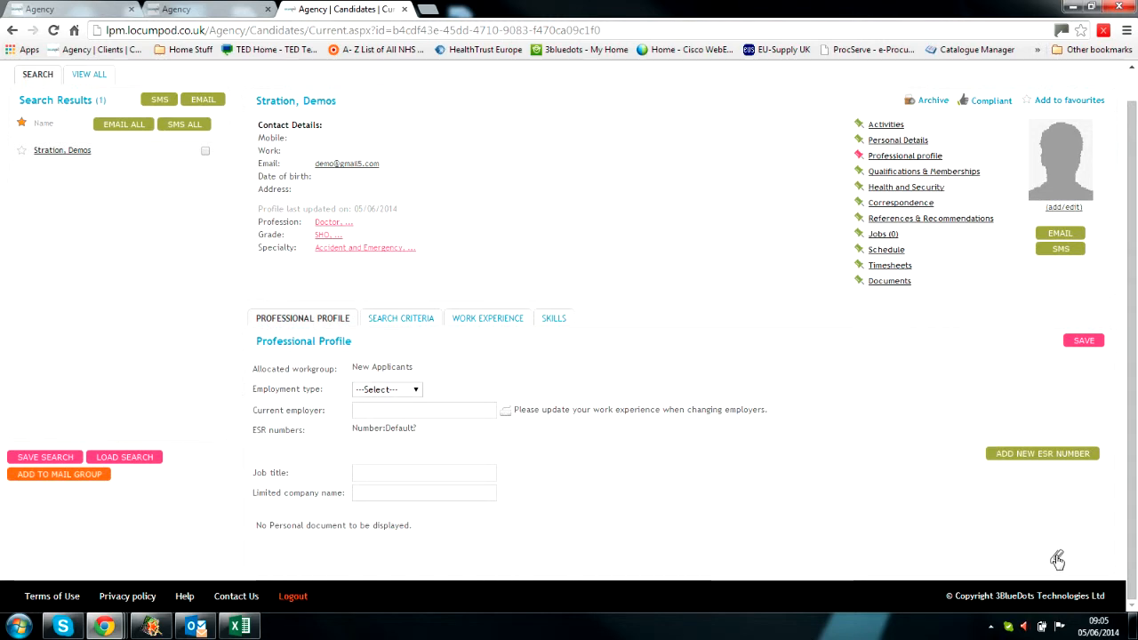
pyautogui.click(487, 322)
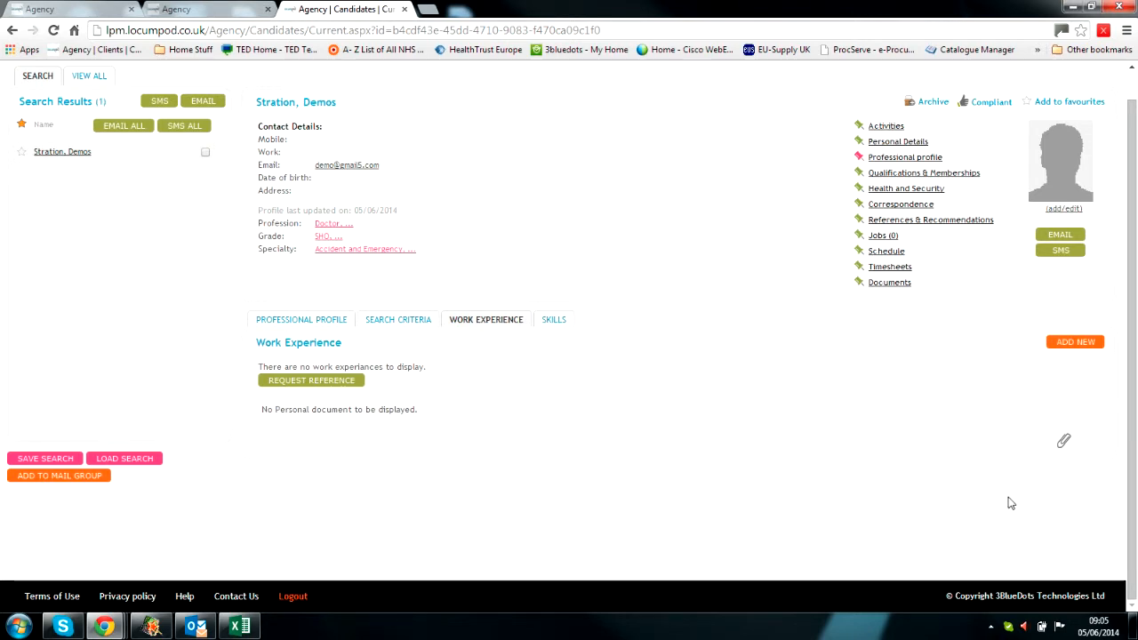
# Step: Open the work experience upload form and close it without uploading a document
pyautogui.click(1068, 445)
pyautogui.click(605, 282)
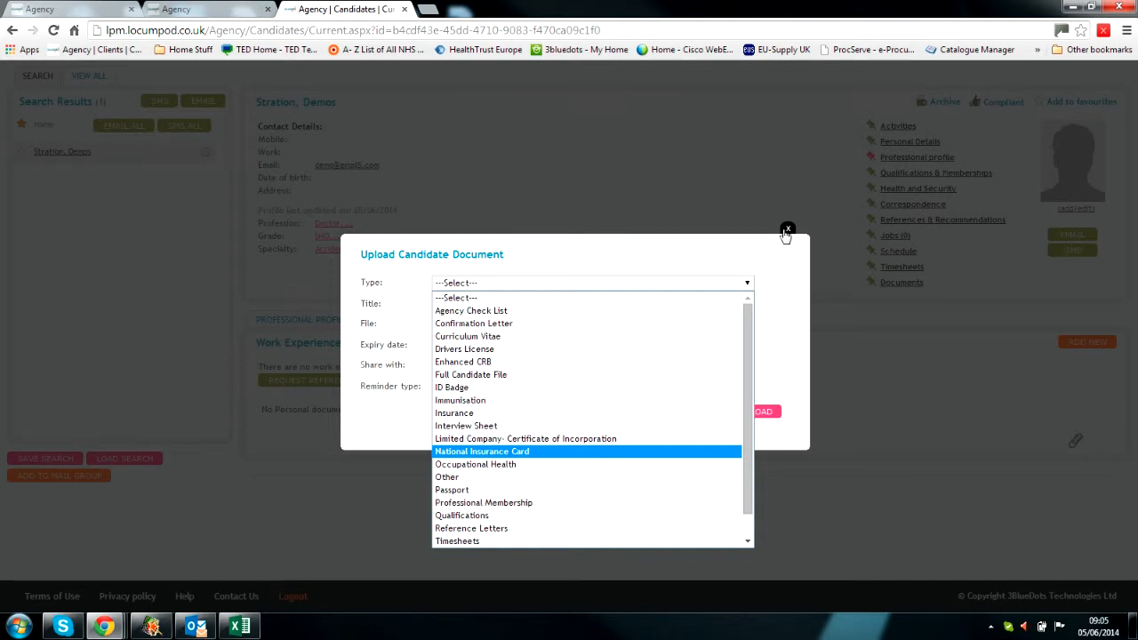
pyautogui.click(787, 228)
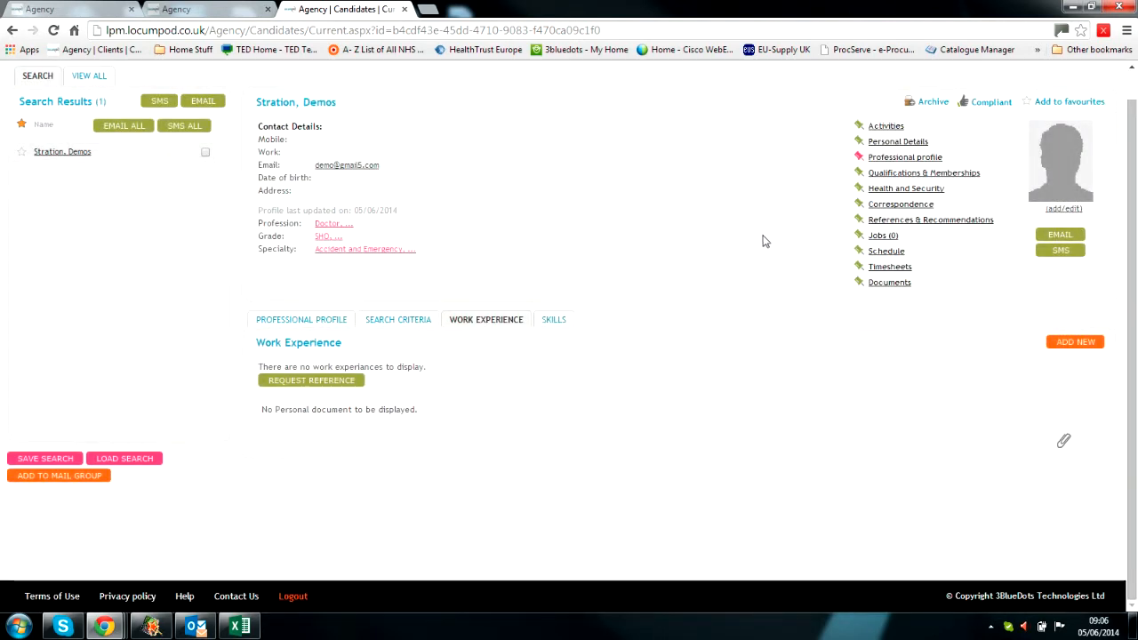
pyautogui.click(880, 131)
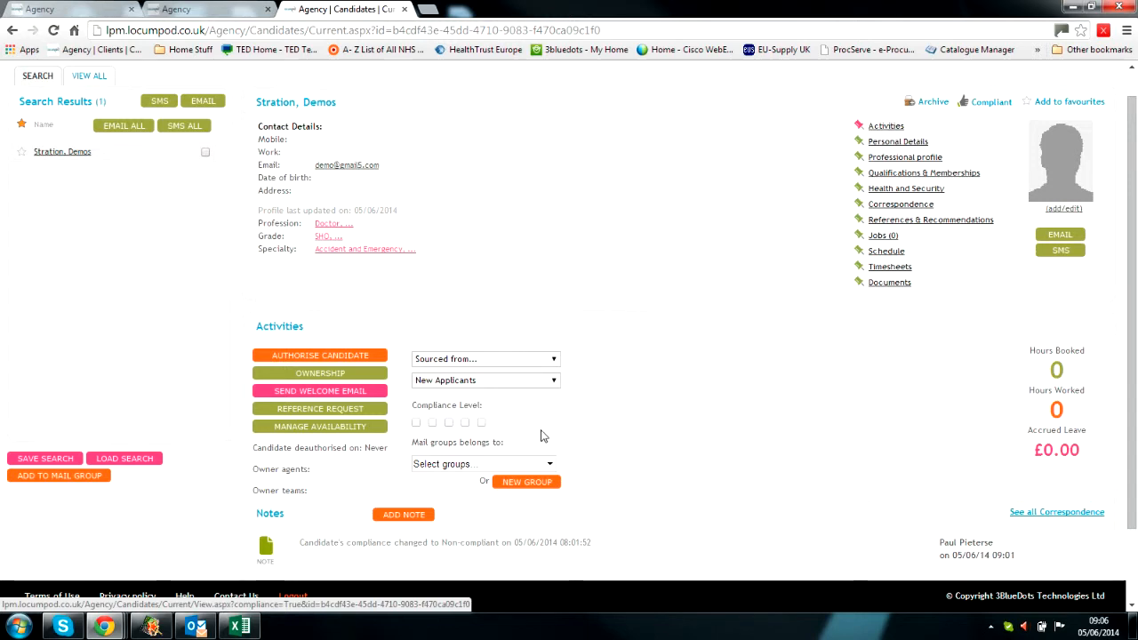
pyautogui.scroll(-1, 568, 440)
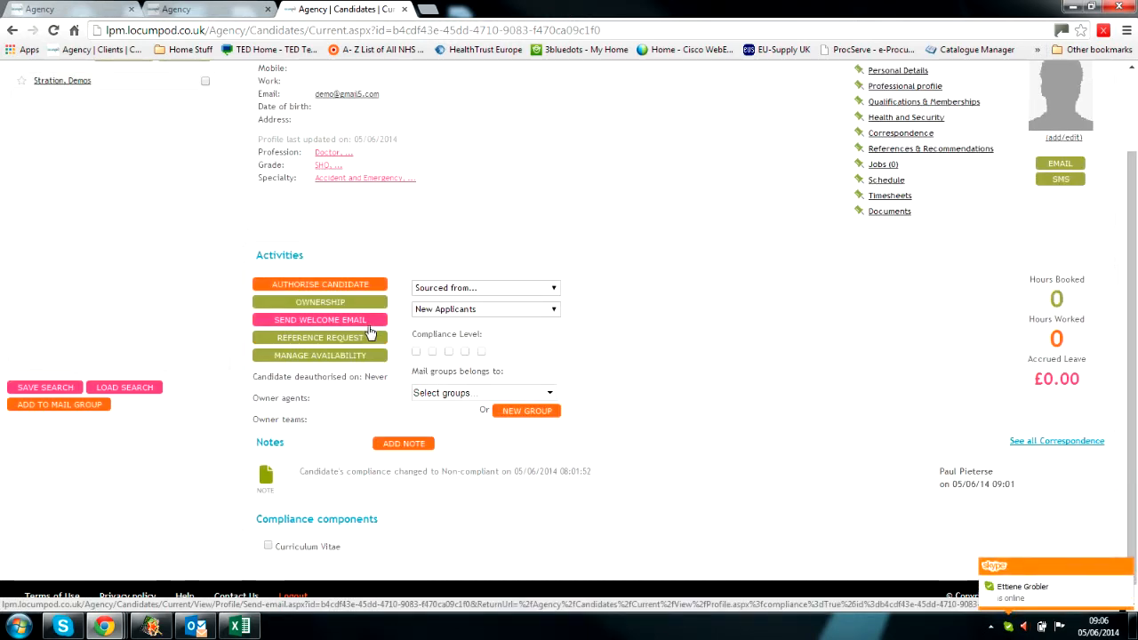
pyautogui.click(461, 290)
pyautogui.click(921, 453)
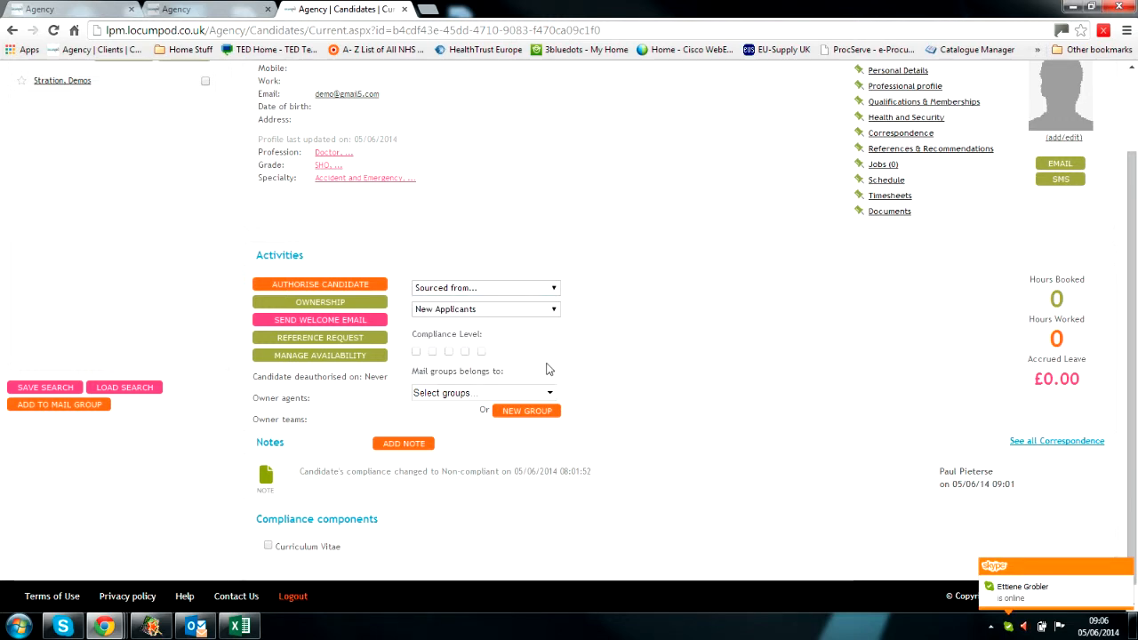
pyautogui.click(488, 312)
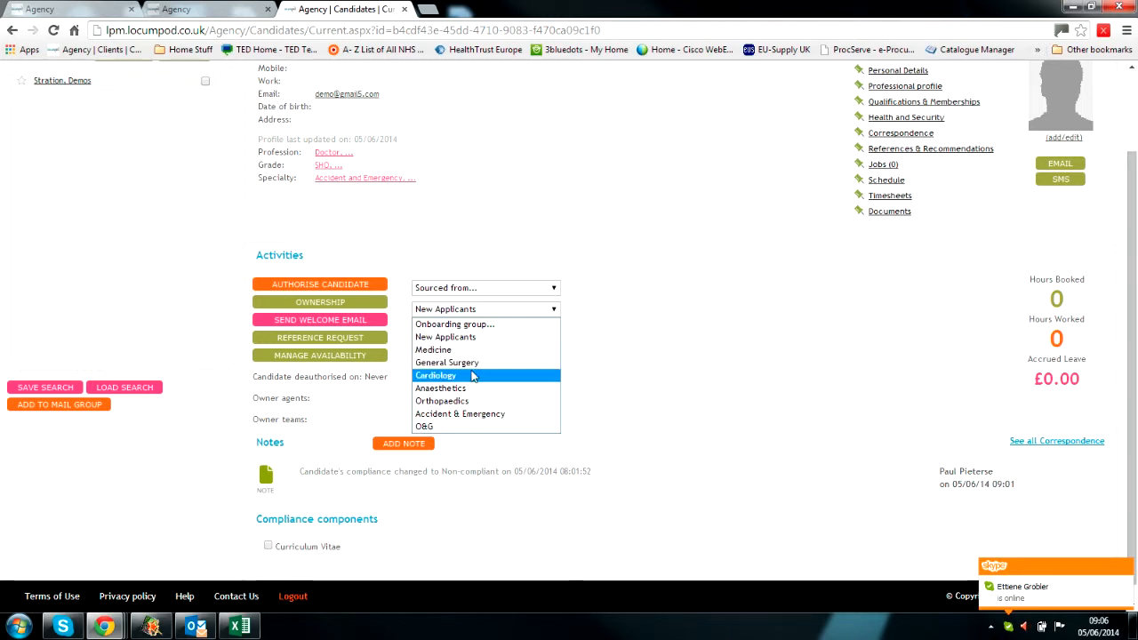
pyautogui.click(594, 321)
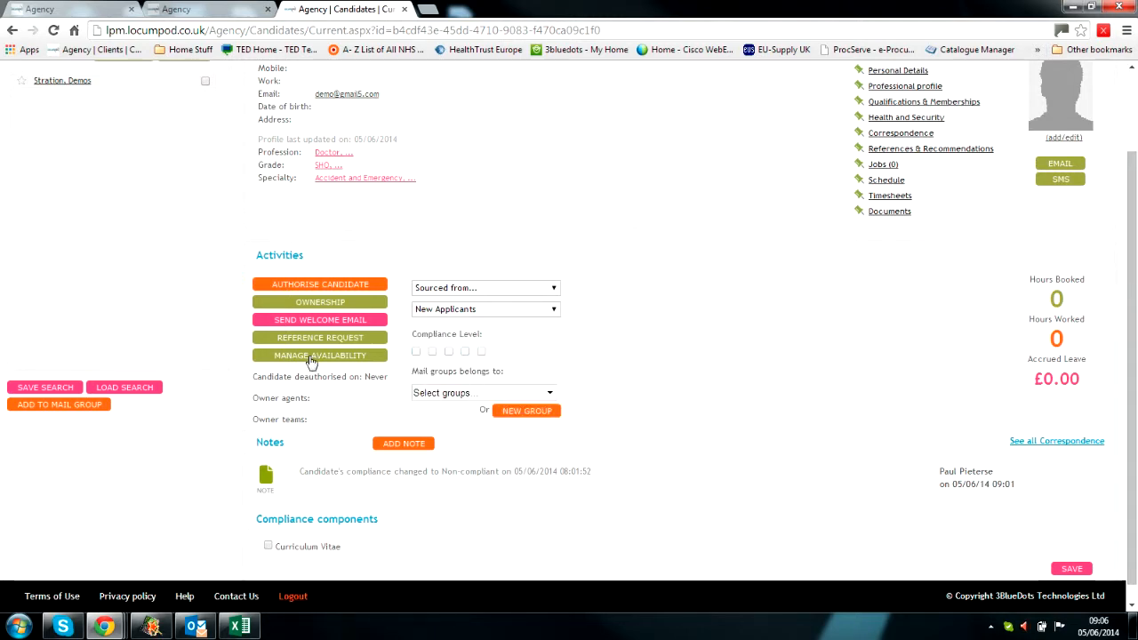
pyautogui.click(315, 304)
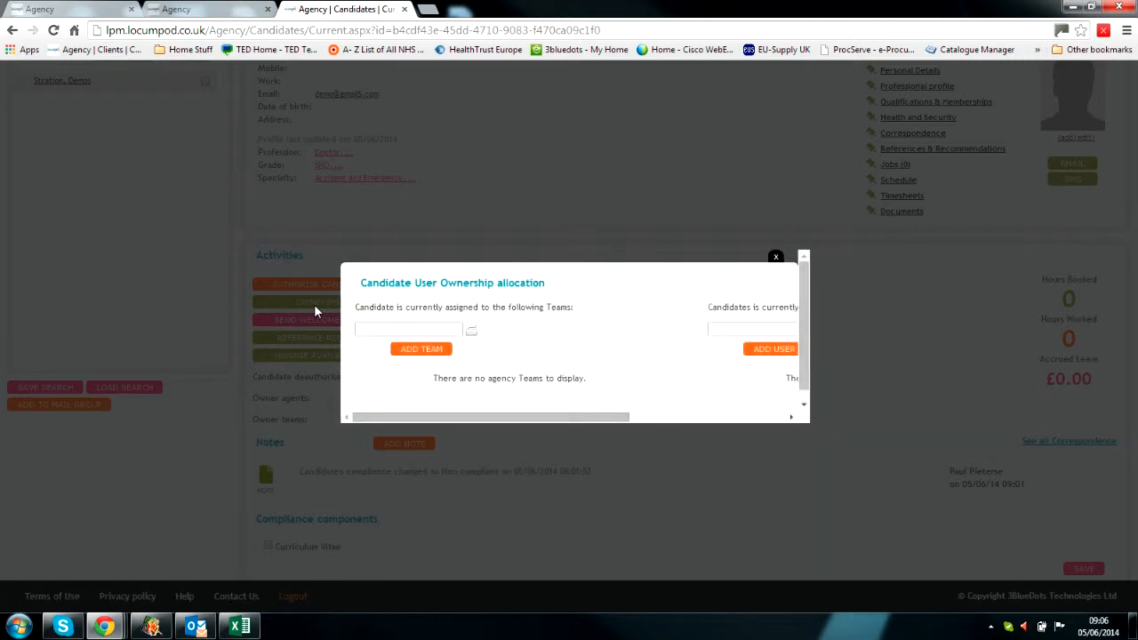
pyautogui.moveTo(596, 416)
pyautogui.mouseDown()
pyautogui.moveTo(620, 424)
pyautogui.moveTo(582, 424)
pyautogui.mouseUp()
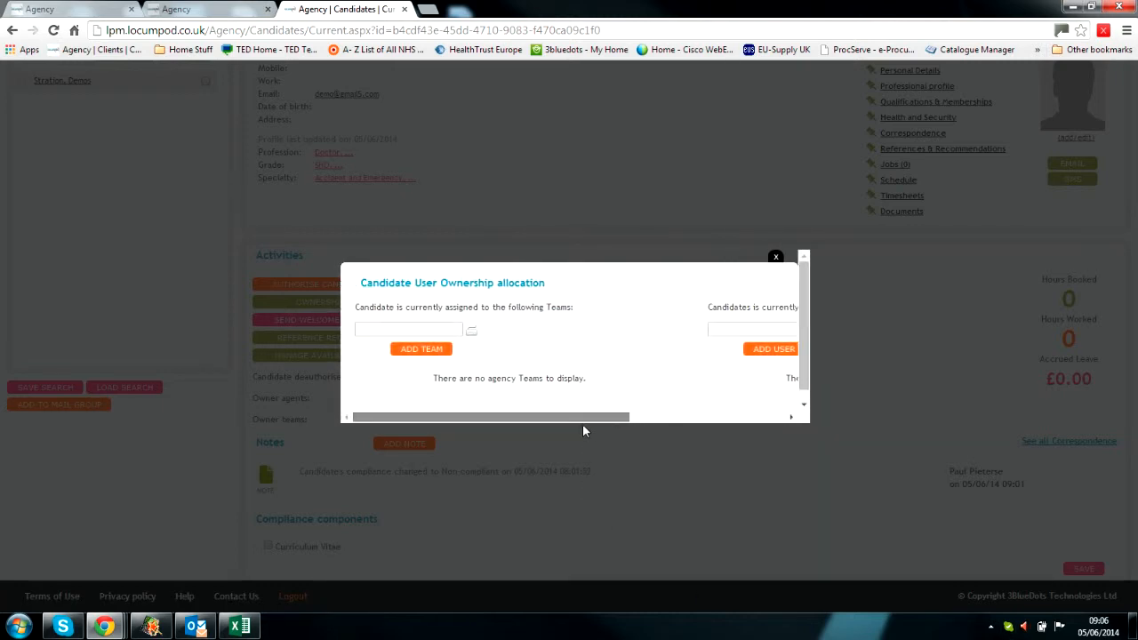
pyautogui.click(436, 327)
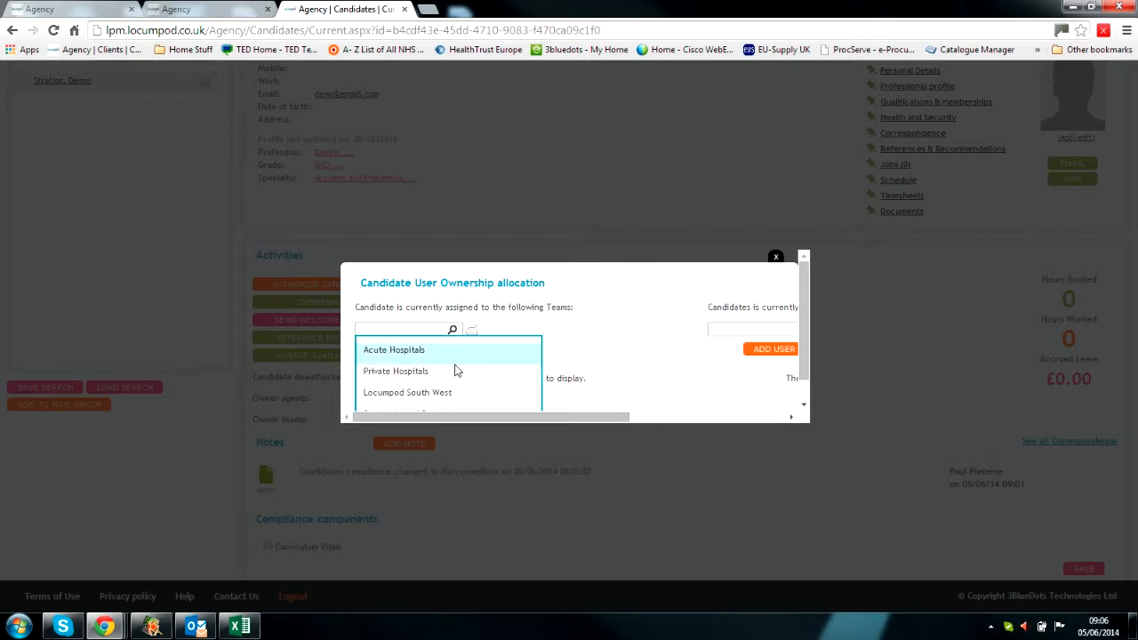
pyautogui.scroll(-1, 457, 368)
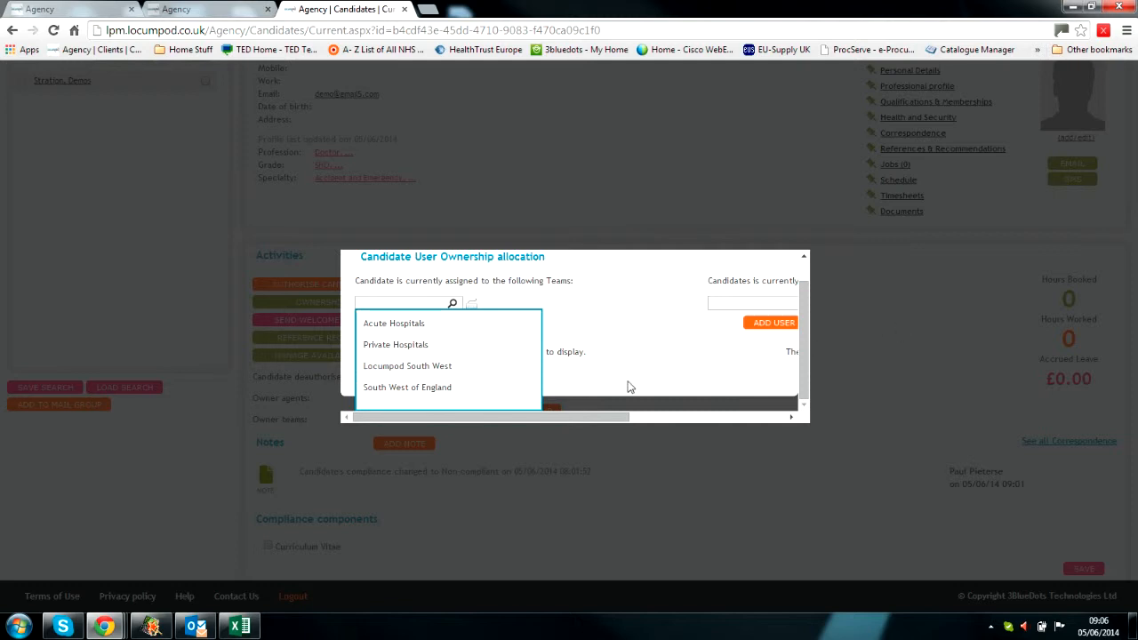
pyautogui.click(651, 366)
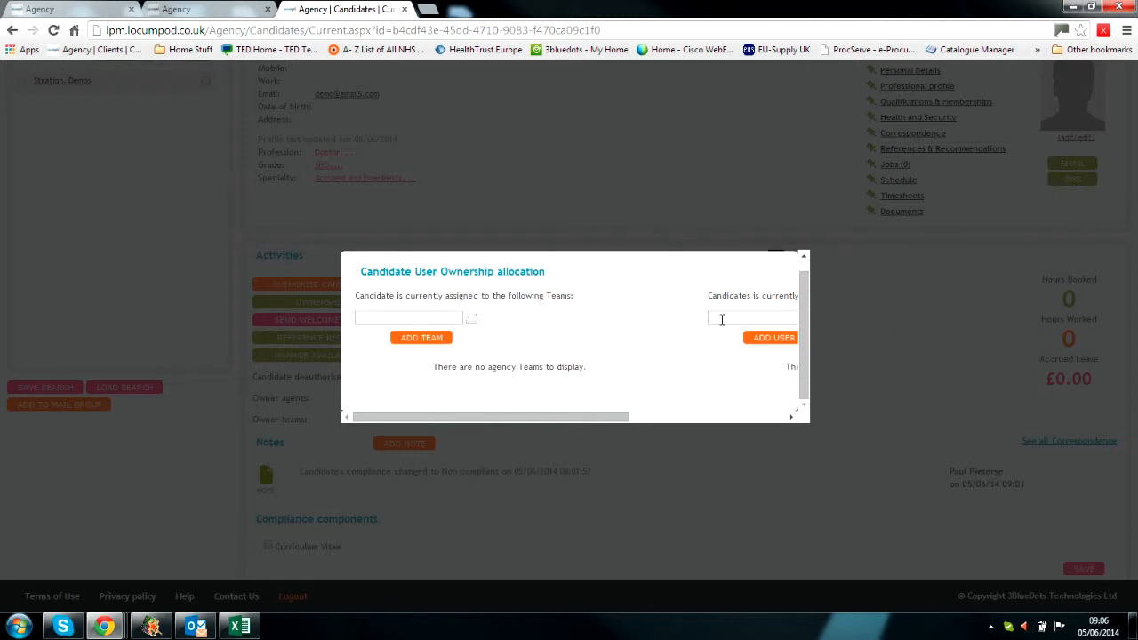
pyautogui.click(721, 319)
pyautogui.scroll(-2, 792, 361)
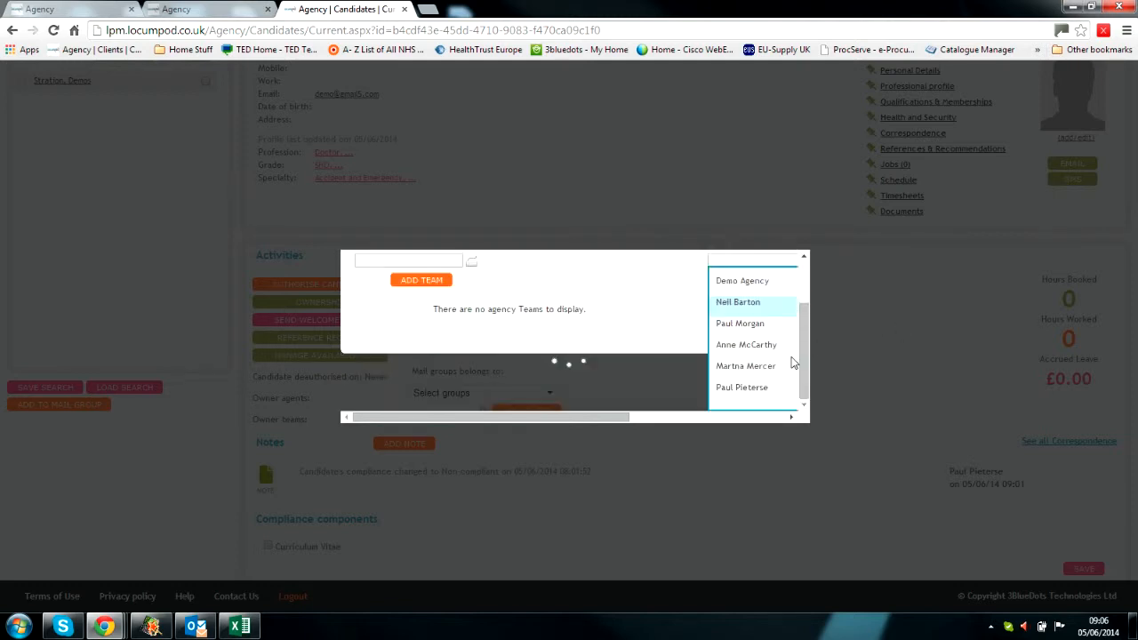
pyautogui.click(874, 346)
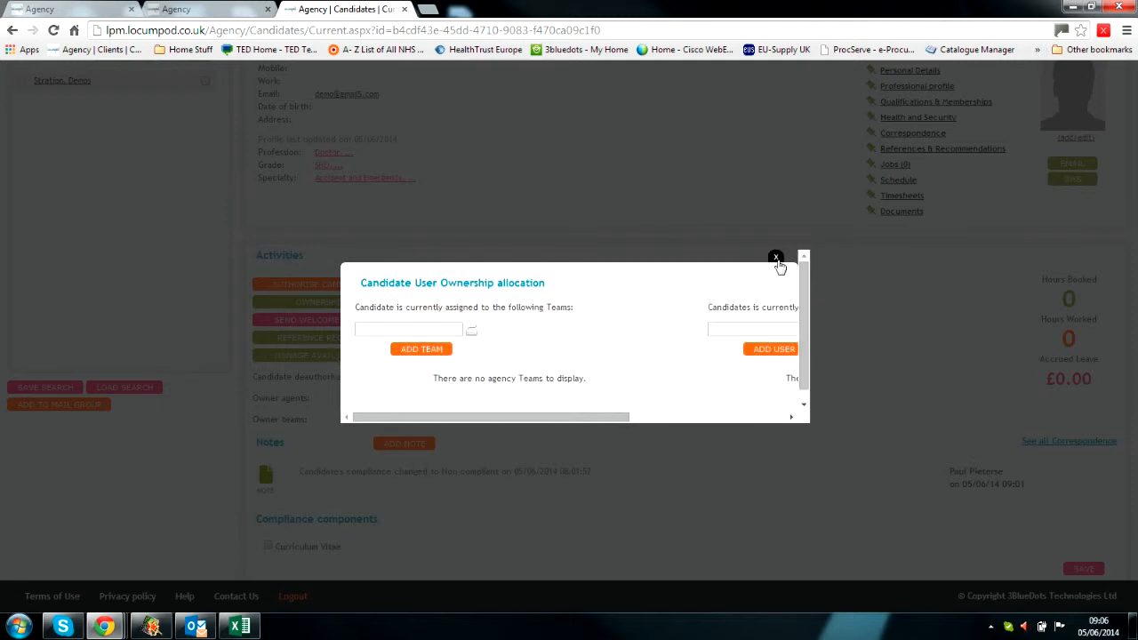
pyautogui.click(777, 256)
pyautogui.scroll(2, 811, 368)
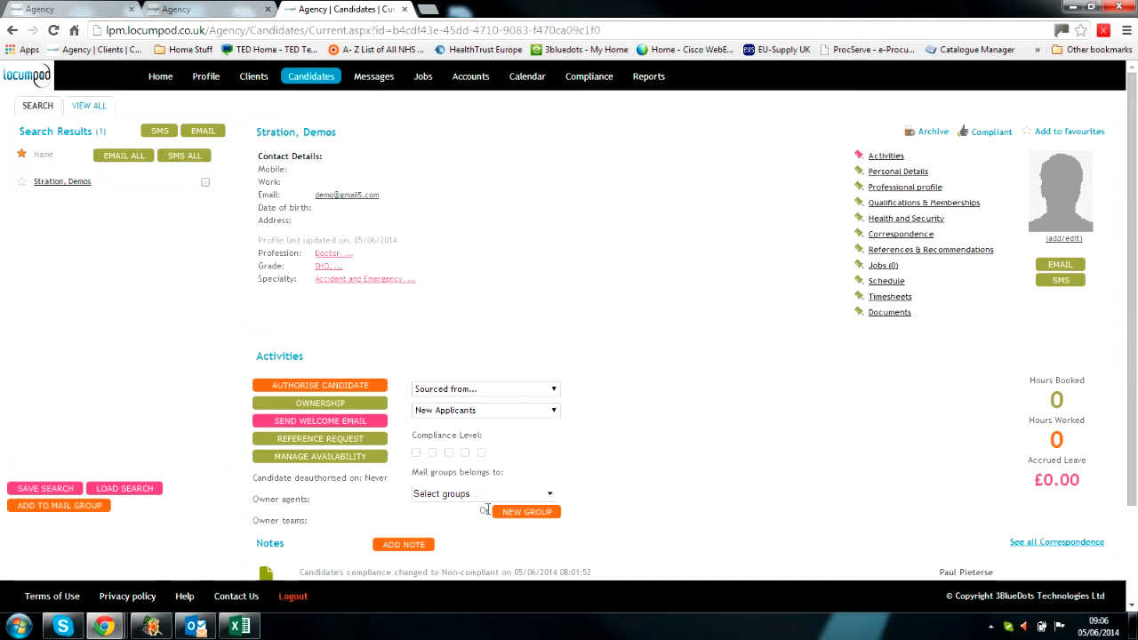
pyautogui.scroll(-1, 718, 463)
pyautogui.scroll(1, 720, 464)
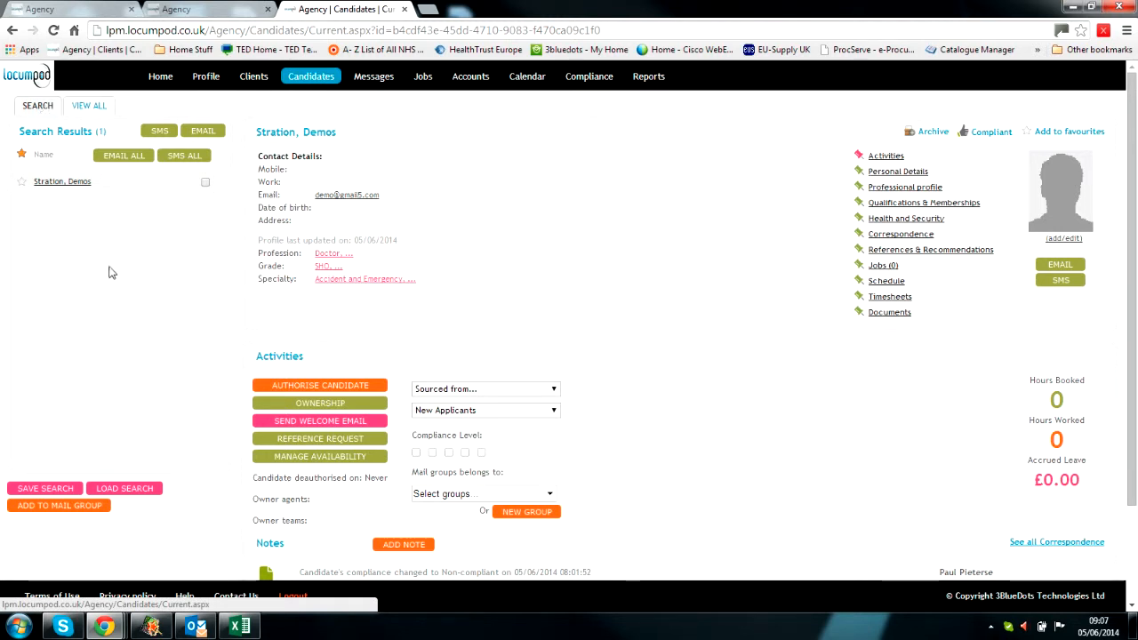
pyautogui.scroll(-3, 723, 404)
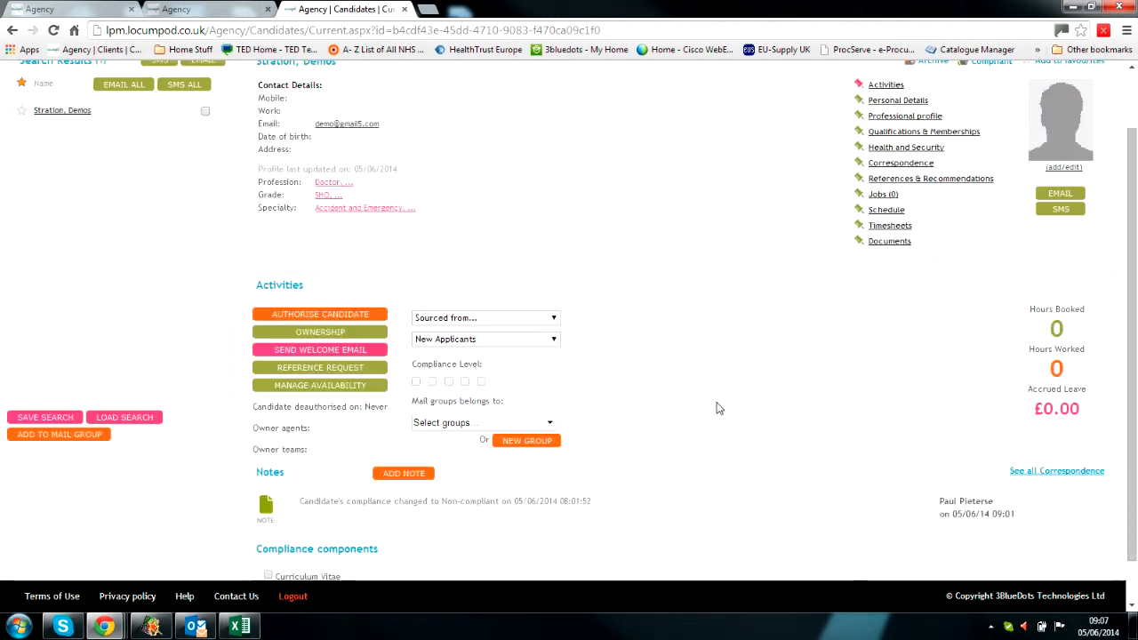
pyautogui.scroll(3, 720, 408)
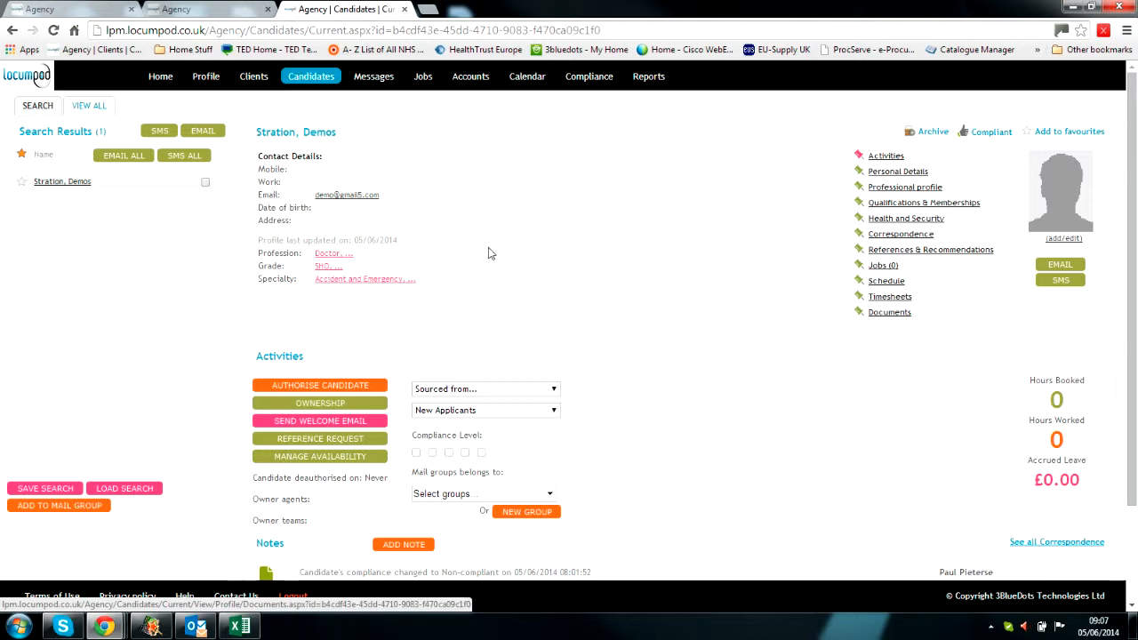
# Step: From the candidate search form, add a new candidate titled Ms and enter the first and last name
pyautogui.click(39, 112)
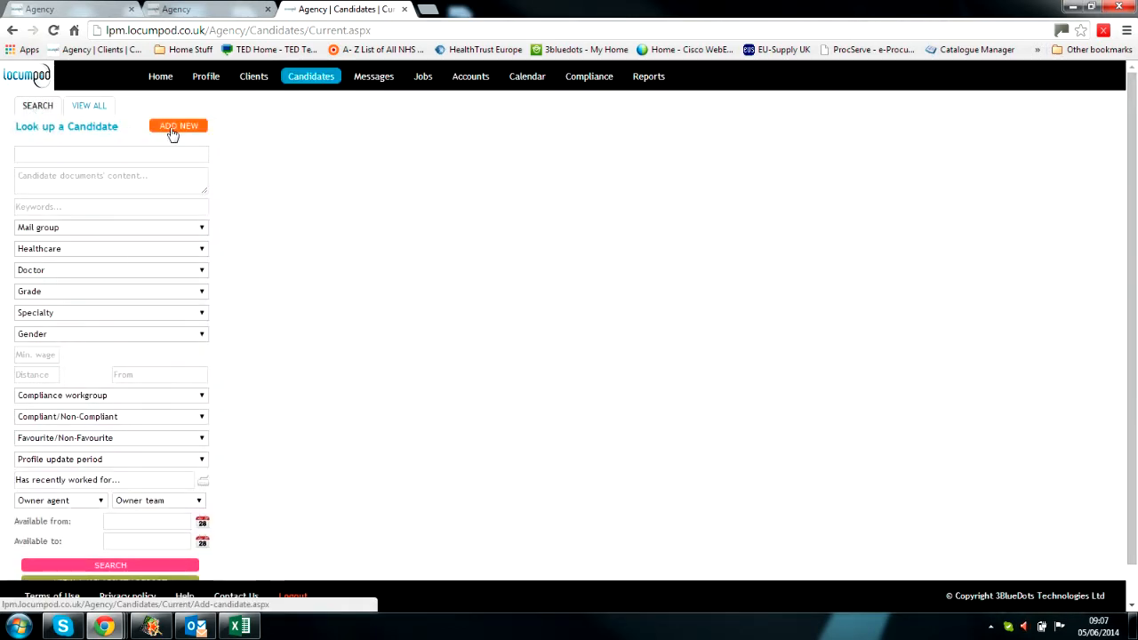
pyautogui.click(171, 132)
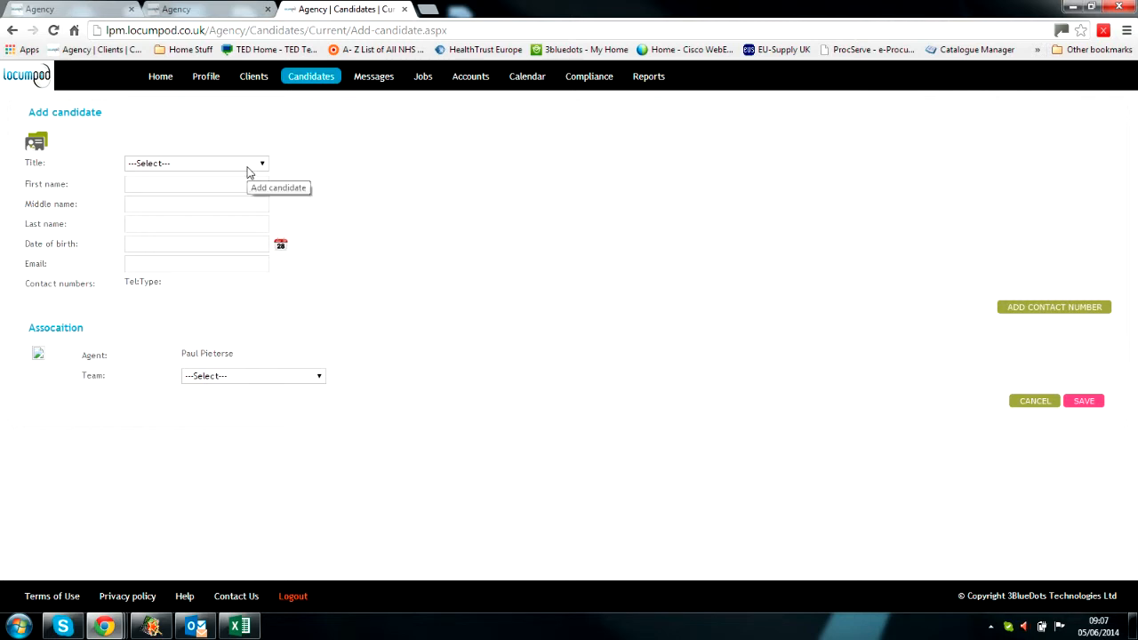
pyautogui.click(249, 167)
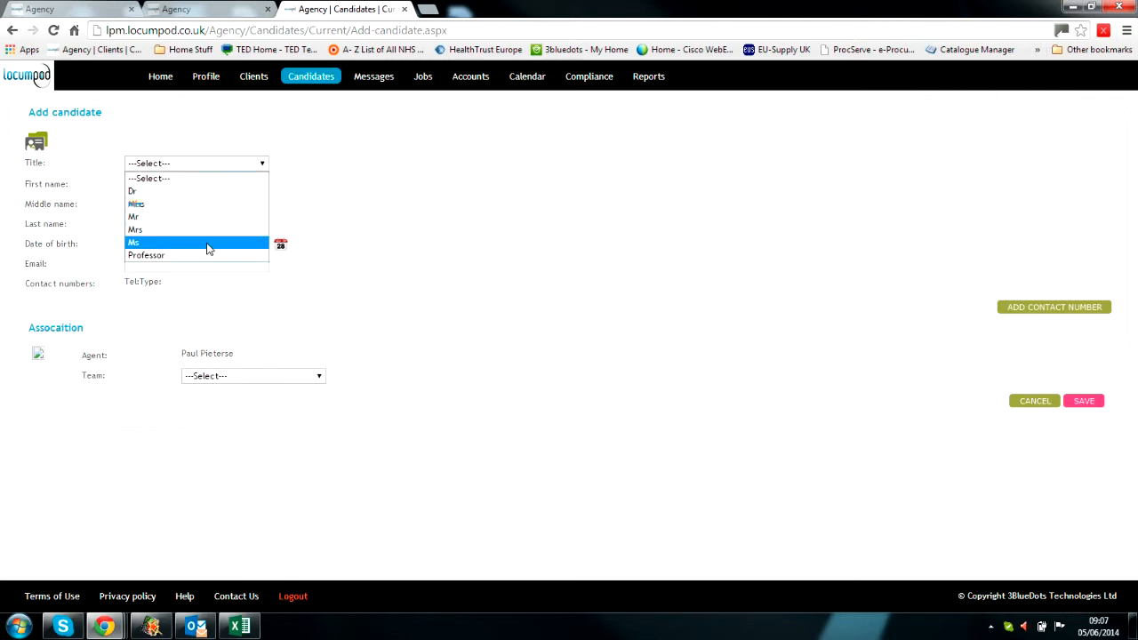
pyautogui.click(207, 245)
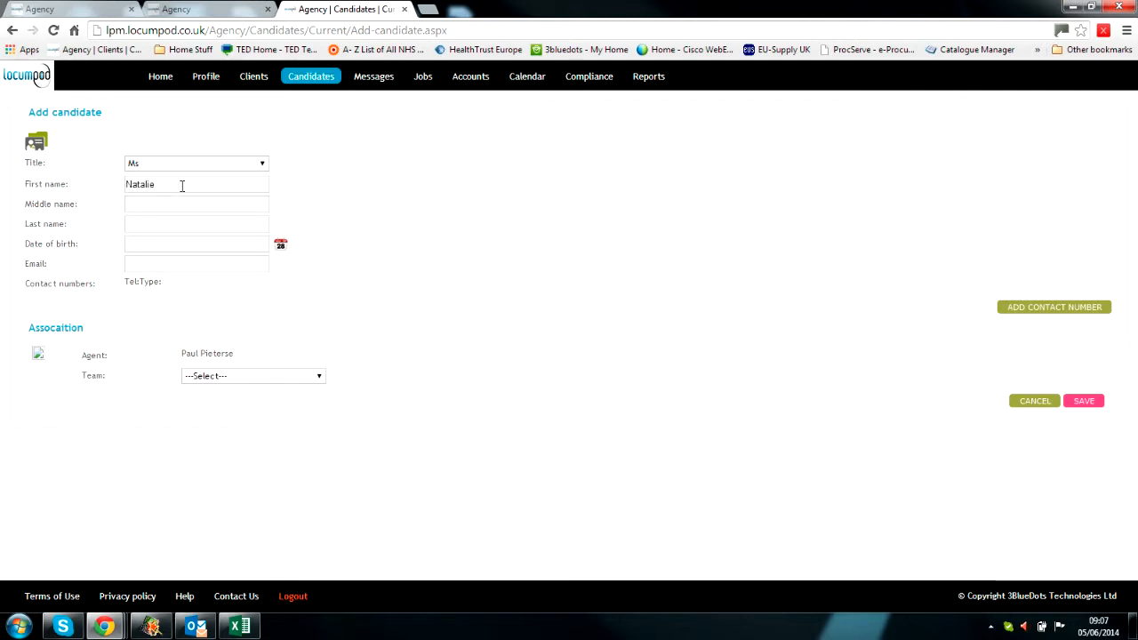
pyautogui.press('Tab')
pyautogui.press('Tab')
pyautogui.press('Tab')
pyautogui.press('Tab')
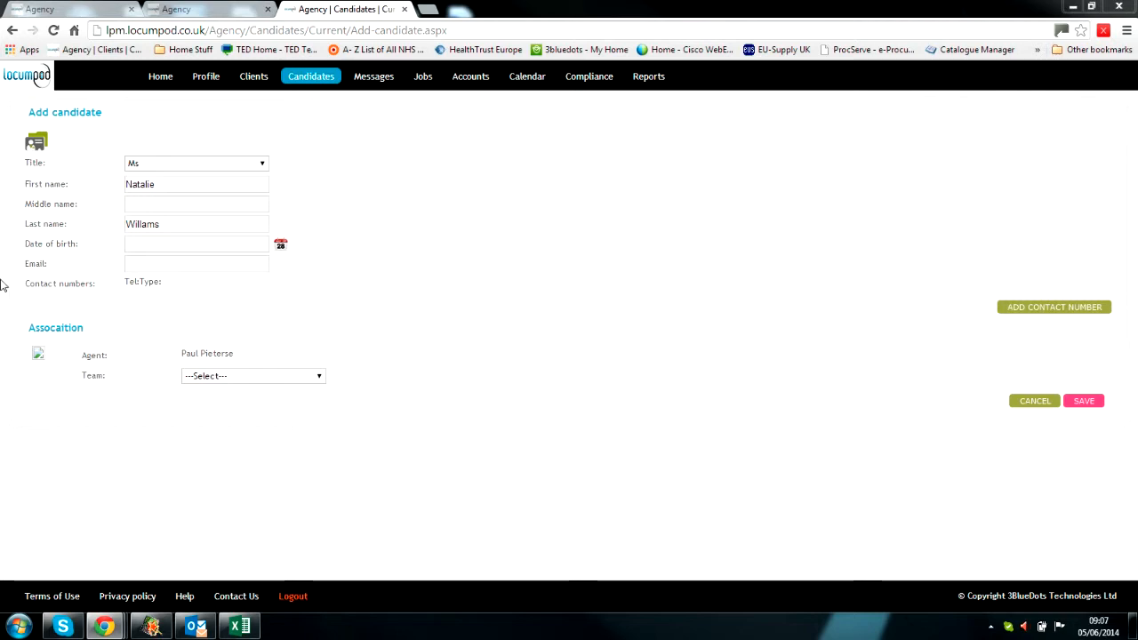
# Step: Paste and trim the e-mail address, assign team Locumpod South West, and save
pyautogui.hotkey('ctrl', 'v')
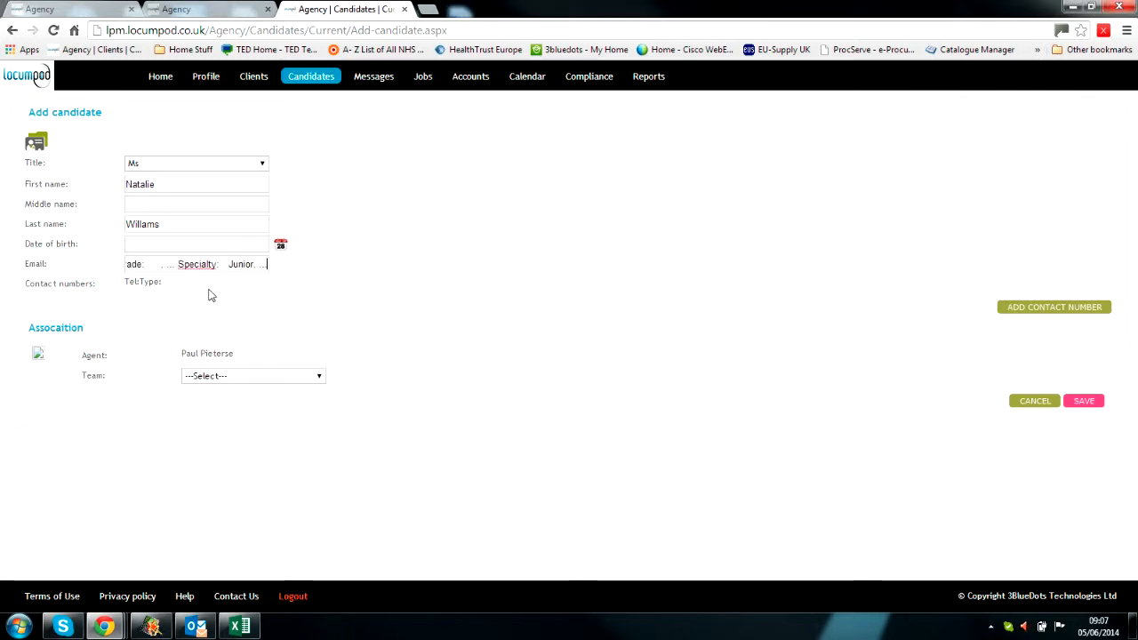
pyautogui.press('BackSpace')
pyautogui.press('BackSpace')
pyautogui.press('BackSpace')
pyautogui.press('BackSpace')
pyautogui.press('BackSpace')
pyautogui.press('BackSpace')
pyautogui.press('BackSpace')
pyautogui.press('BackSpace')
pyautogui.press('BackSpace')
pyautogui.press('BackSpace')
pyautogui.press('BackSpace')
pyautogui.press('BackSpace')
pyautogui.press('BackSpace')
pyautogui.press('BackSpace')
pyautogui.press('BackSpace')
pyautogui.press('BackSpace')
pyautogui.press('BackSpace')
pyautogui.press('BackSpace')
pyautogui.press('BackSpace')
pyautogui.press('BackSpace')
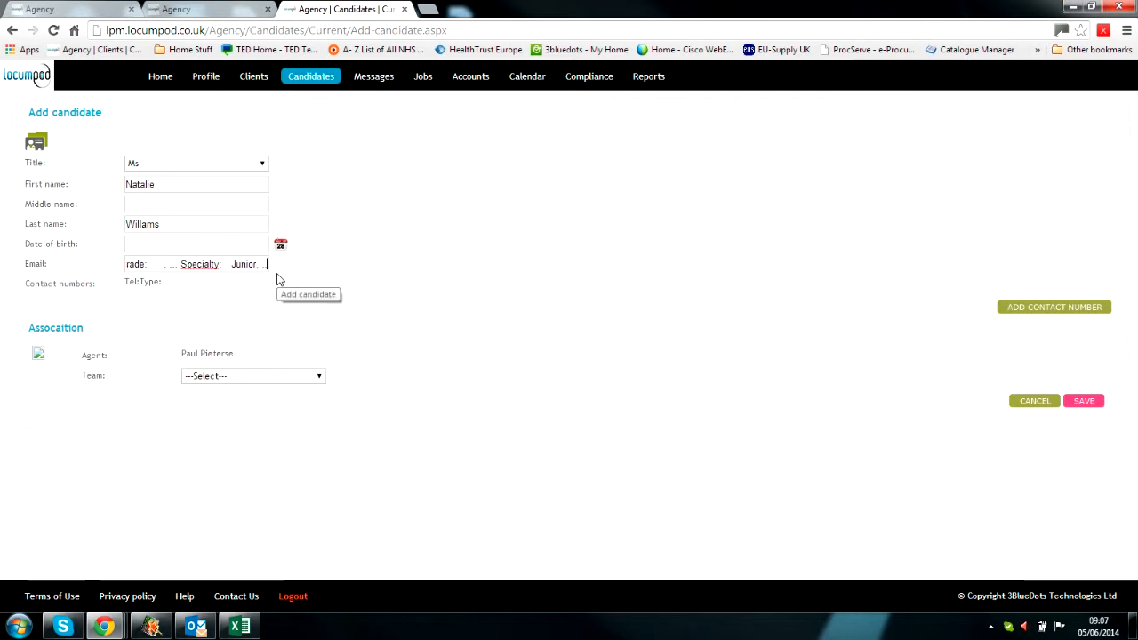
pyautogui.press('BackSpace')
pyautogui.press('BackSpace')
pyautogui.press('BackSpace')
pyautogui.press('BackSpace')
pyautogui.press('BackSpace')
pyautogui.press('BackSpace')
pyautogui.press('BackSpace')
pyautogui.press('BackSpace')
pyautogui.press('BackSpace')
pyautogui.press('BackSpace')
pyautogui.press('BackSpace')
pyautogui.press('BackSpace')
pyautogui.press('BackSpace')
pyautogui.press('BackSpace')
pyautogui.press('BackSpace')
pyautogui.press('BackSpace')
pyautogui.press('BackSpace')
pyautogui.press('BackSpace')
pyautogui.press('BackSpace')
pyautogui.press('BackSpace')
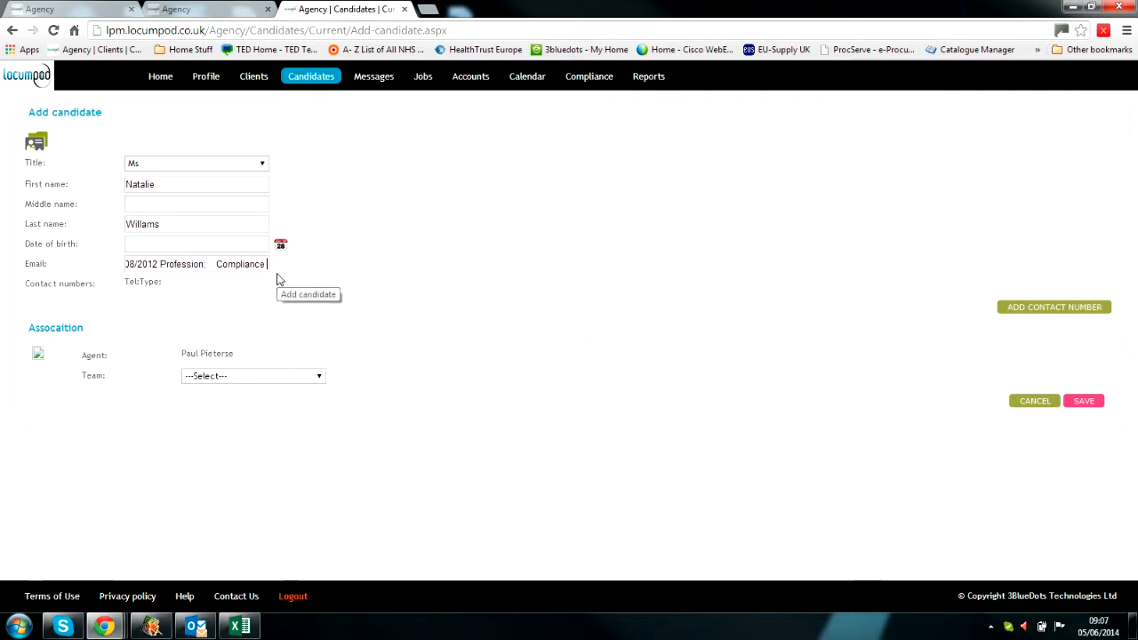
pyautogui.press('BackSpace')
pyautogui.press('BackSpace')
pyautogui.press('BackSpace')
pyautogui.press('BackSpace')
pyautogui.press('BackSpace')
pyautogui.press('BackSpace')
pyautogui.press('BackSpace')
pyautogui.press('BackSpace')
pyautogui.press('BackSpace')
pyautogui.press('BackSpace')
pyautogui.press('BackSpace')
pyautogui.press('BackSpace')
pyautogui.press('BackSpace')
pyautogui.press('BackSpace')
pyautogui.press('BackSpace')
pyautogui.press('BackSpace')
pyautogui.press('BackSpace')
pyautogui.press('BackSpace')
pyautogui.press('BackSpace')
pyautogui.press('BackSpace')
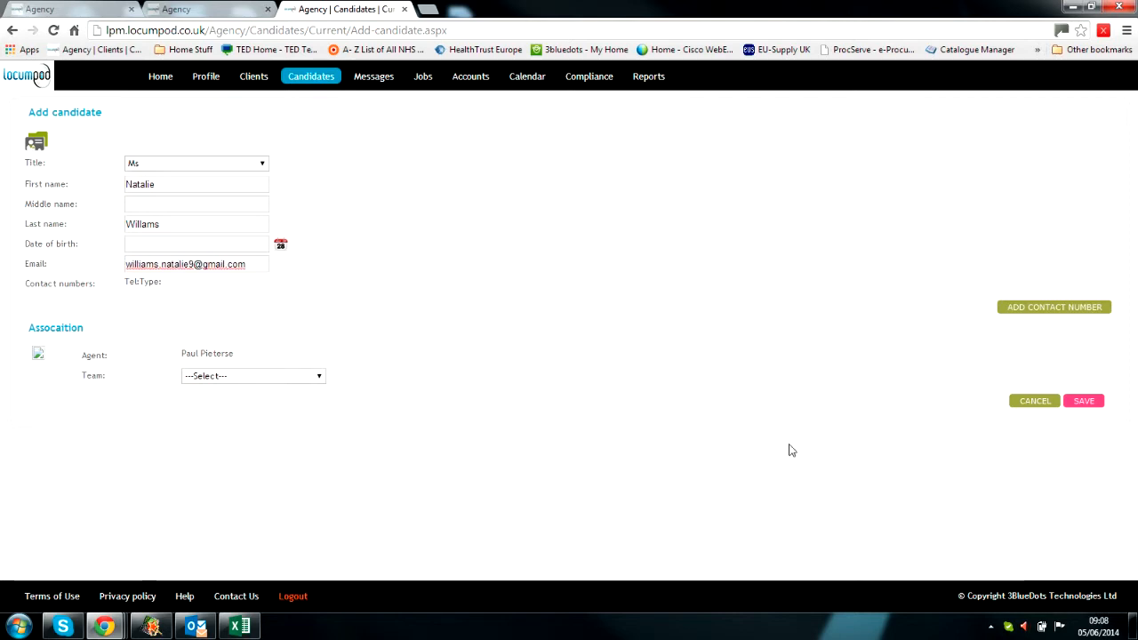
pyautogui.click(258, 377)
pyautogui.click(249, 404)
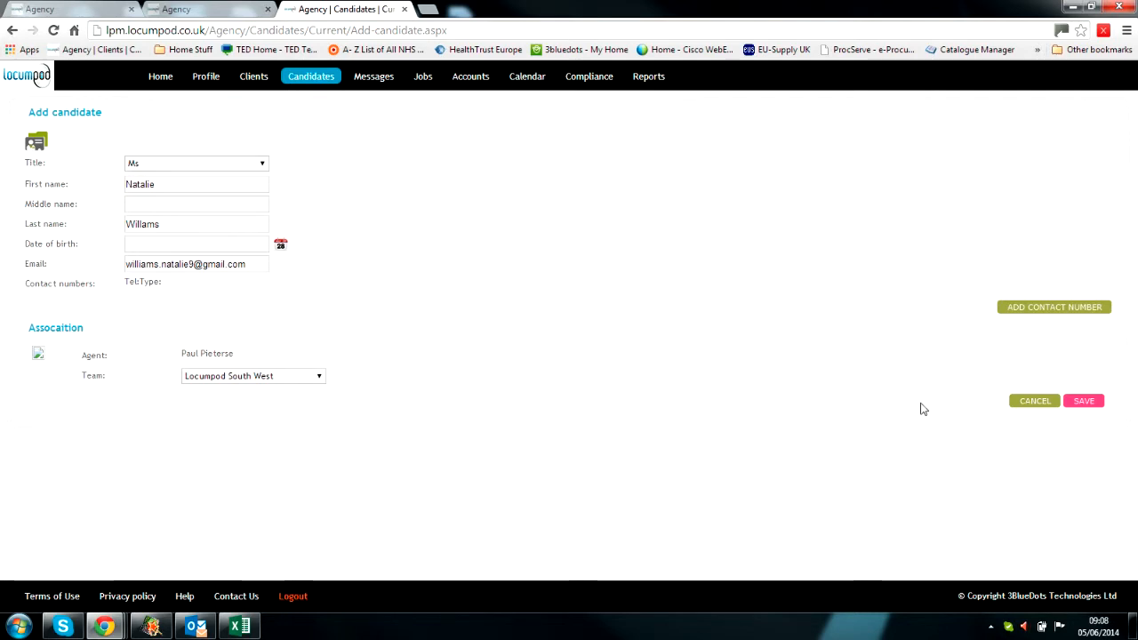
pyautogui.click(1080, 407)
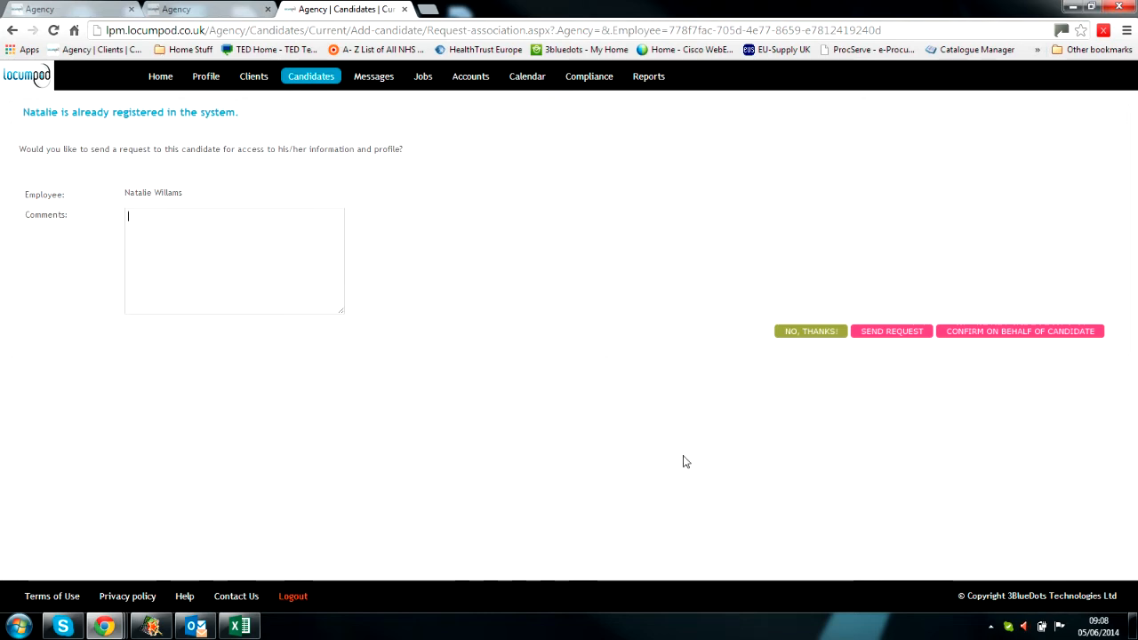
# Step: Decline requesting access to the already-registered candidate with 'No, thanks!'
pyautogui.click(825, 337)
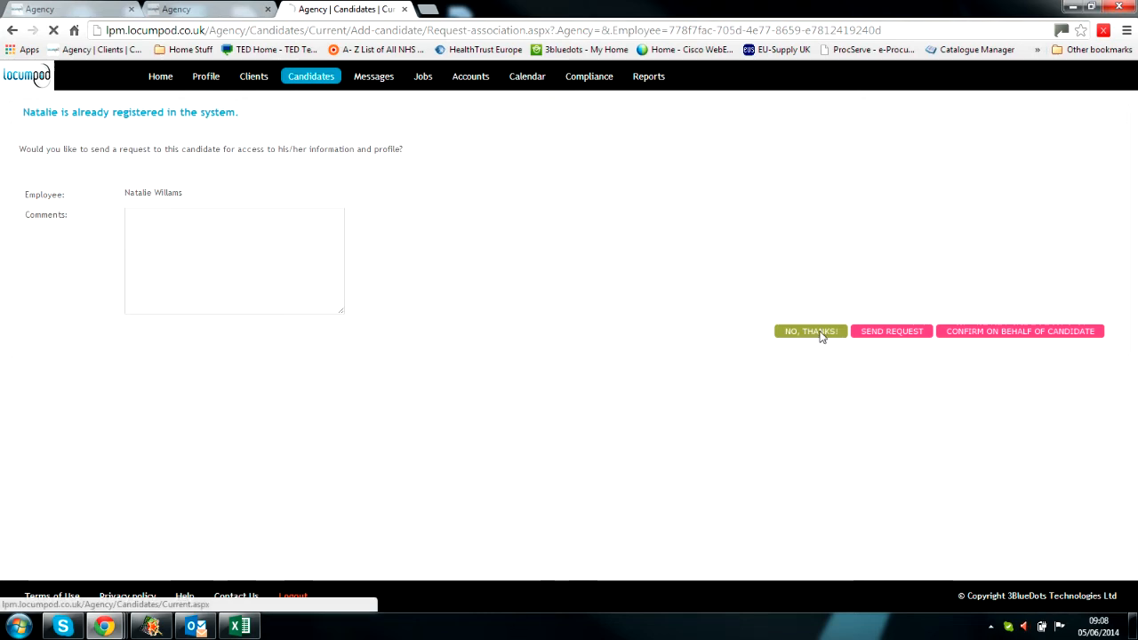